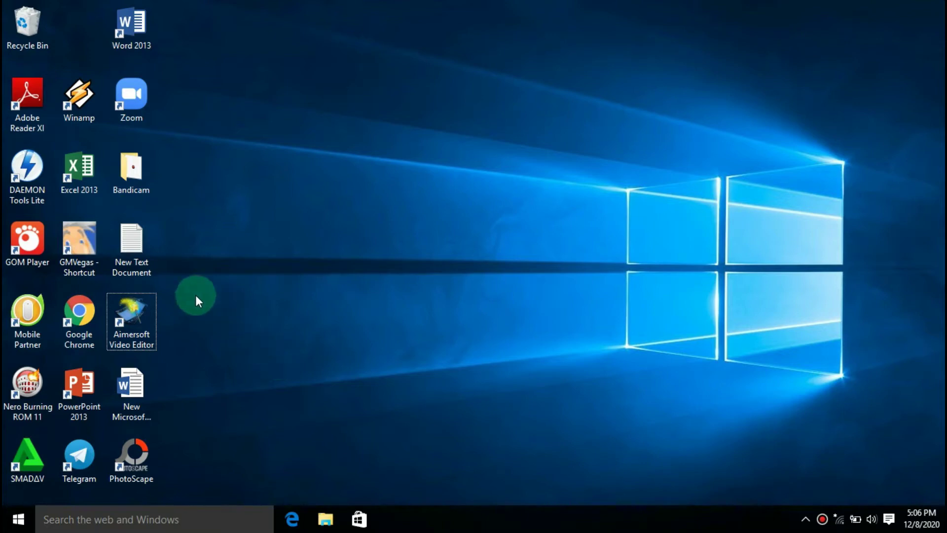
Launch Aimersoft Video Editor and create a new widescreen movie project.
double_click(138, 315)
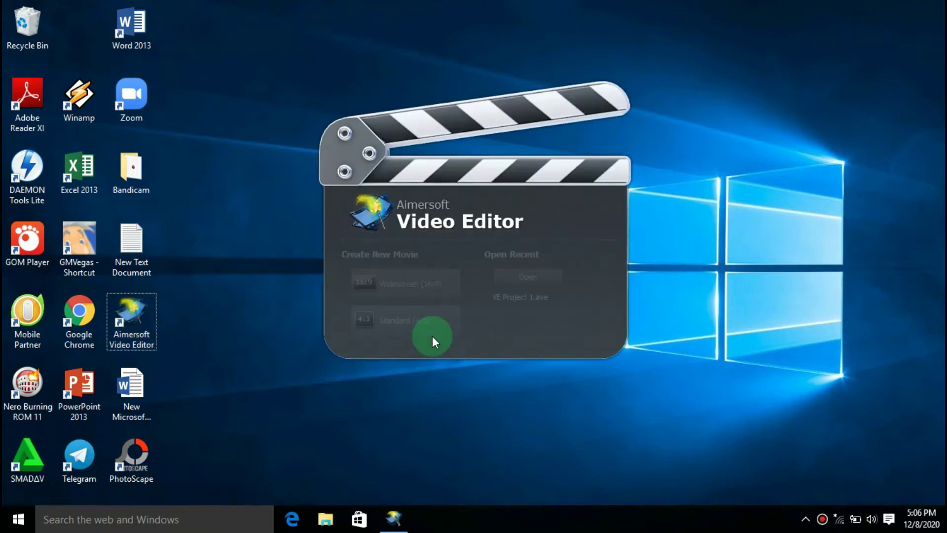
left_click(431, 292)
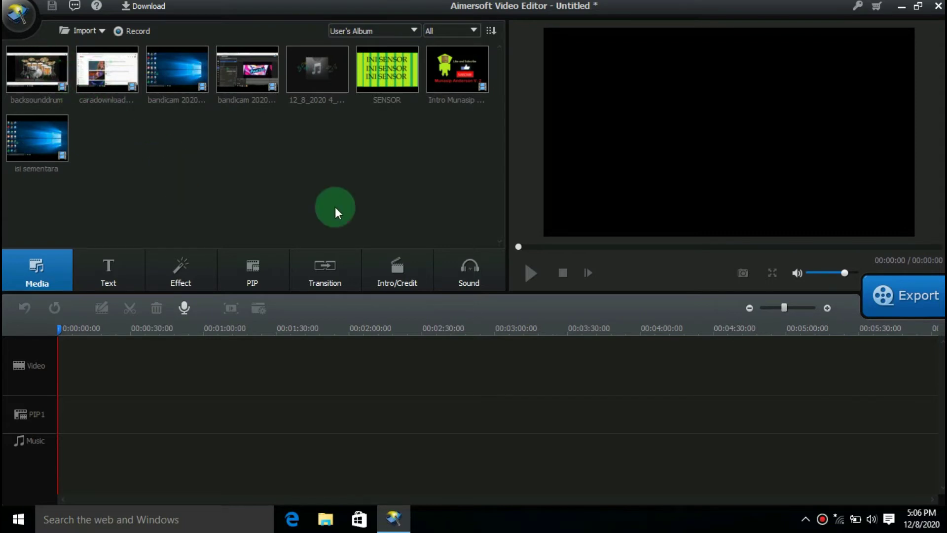
Add the bandicam recording with the Panzoid thumbnail to the start of the video track.
left_click(66, 164)
left_click(270, 90)
right_click(271, 91)
left_click(282, 99)
left_click(64, 331)
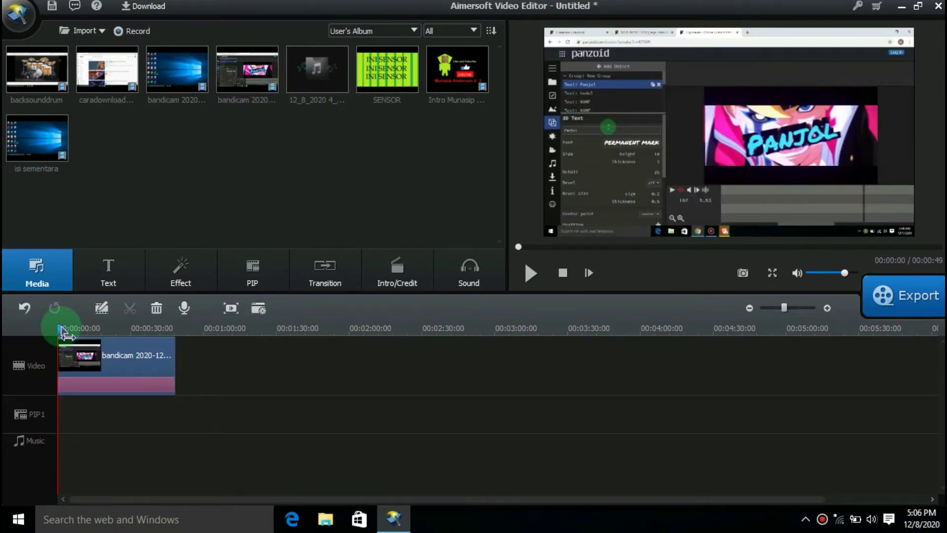
Split the bandicam clip at about 11 seconds and delete the part after the cut.
left_click_drag(61, 327, 258, 338)
left_click(254, 330)
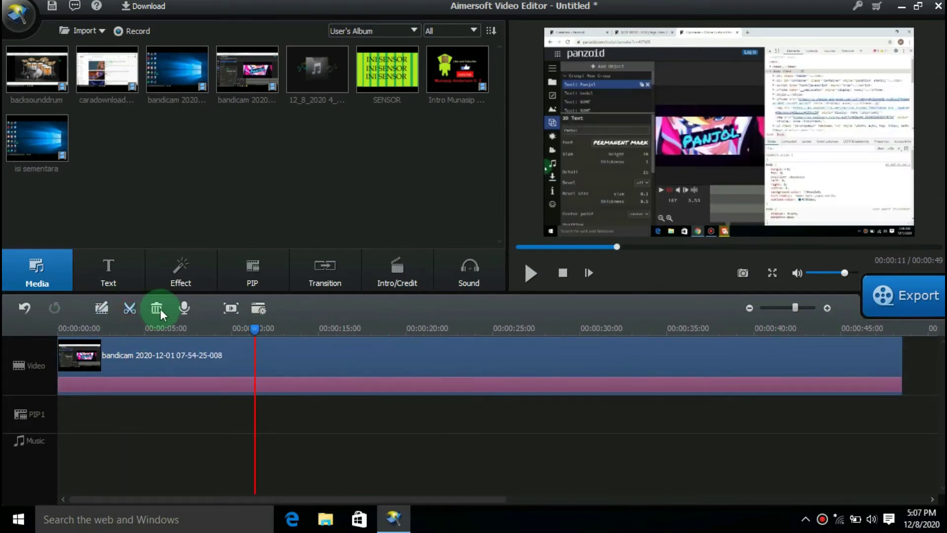
left_click(156, 308)
left_click(324, 363)
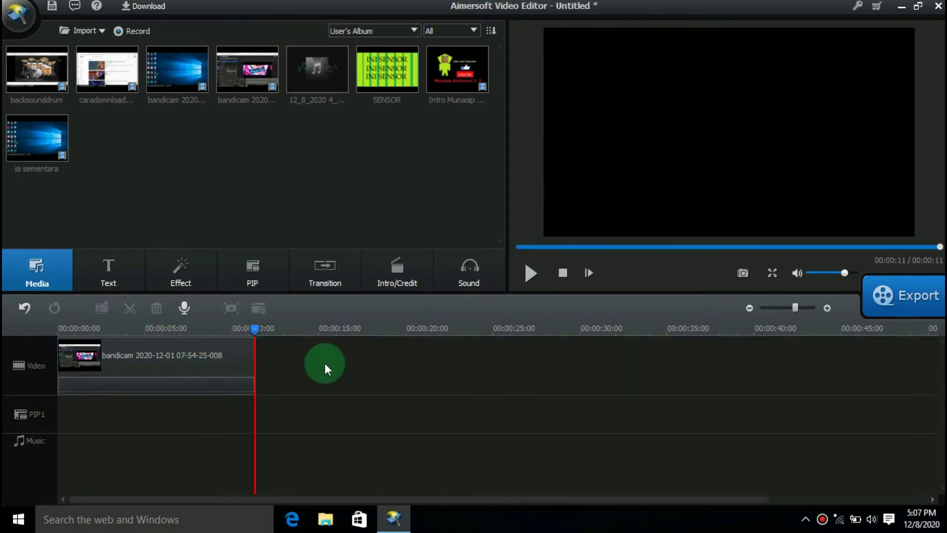
Add the intro clip to the video track directly after the trimmed bandicam clip.
left_click(444, 89)
right_click(452, 74)
left_click(319, 324)
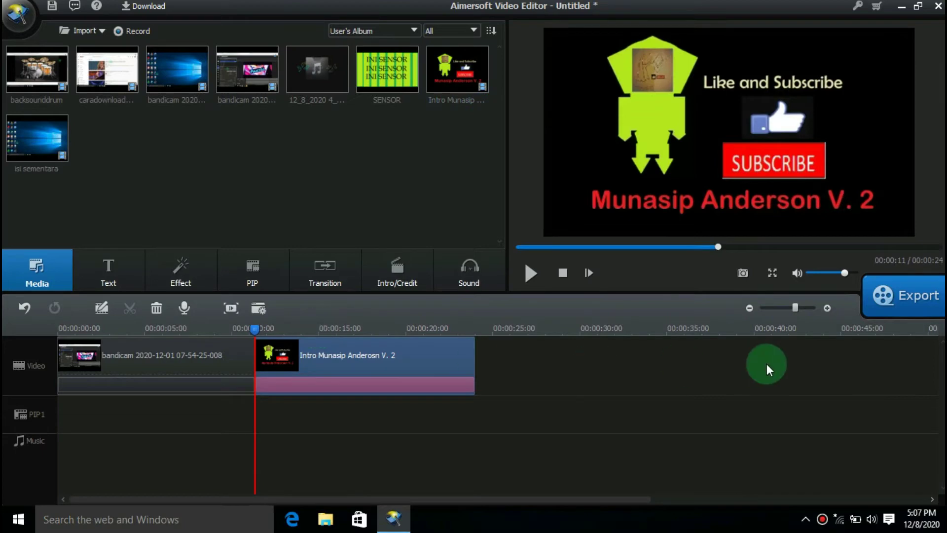
Add the "isi sementara" clip to the video track at the end of the intro.
left_click(532, 330)
left_click(121, 224)
left_click(13, 135)
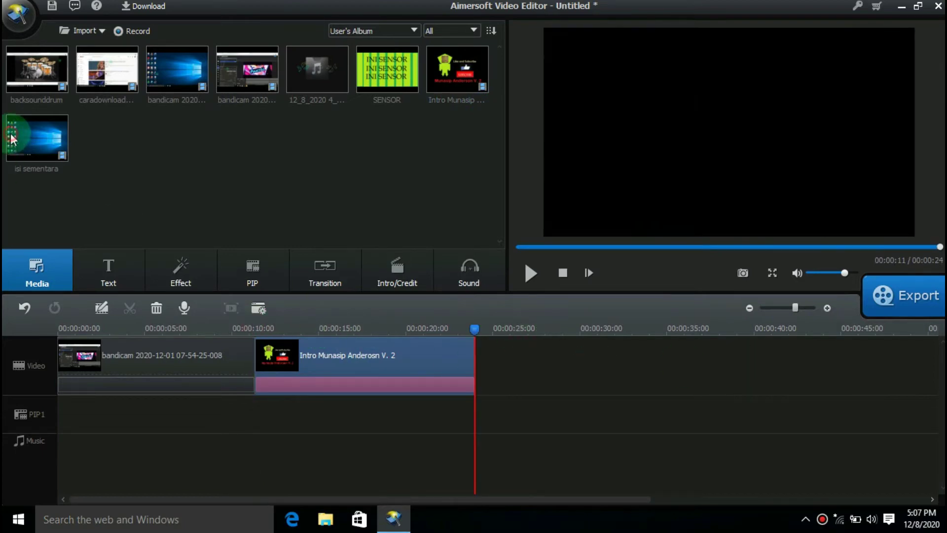
right_click(25, 132)
left_click(654, 274)
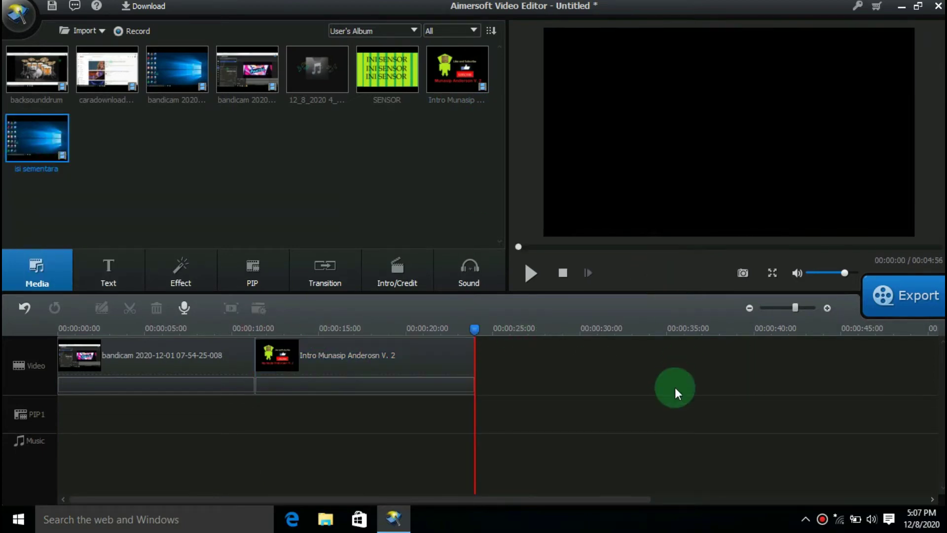
left_click(500, 389)
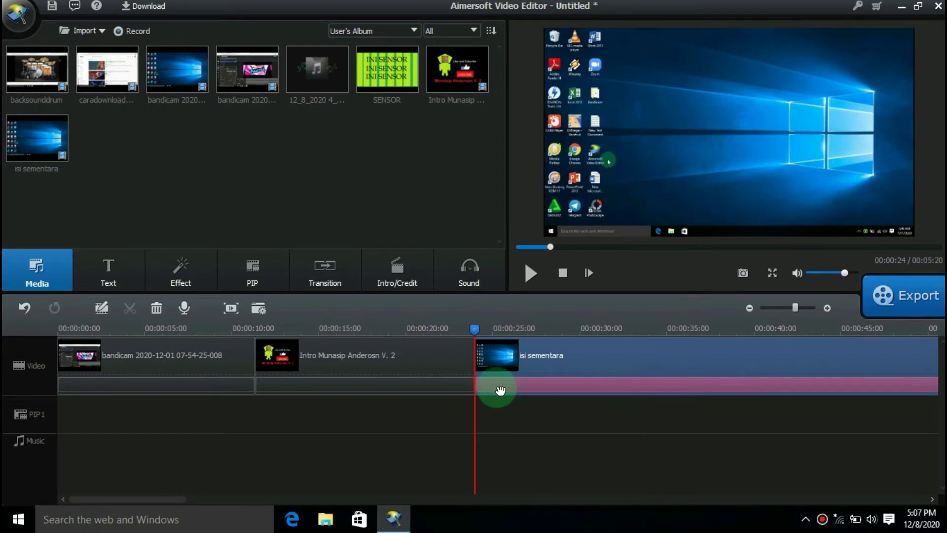
left_click(439, 389)
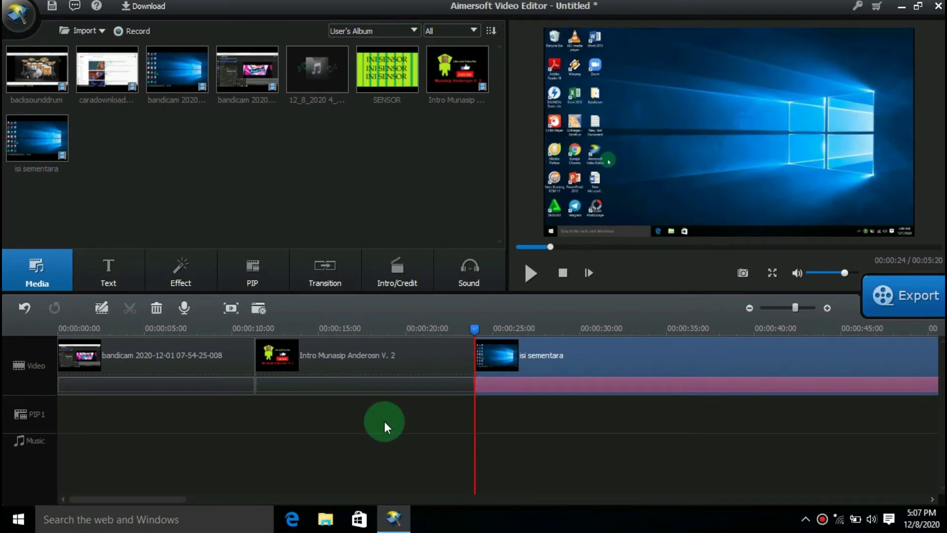
Insert a Blind transition at each of the two joins between the three clips on the video track.
left_click(476, 330)
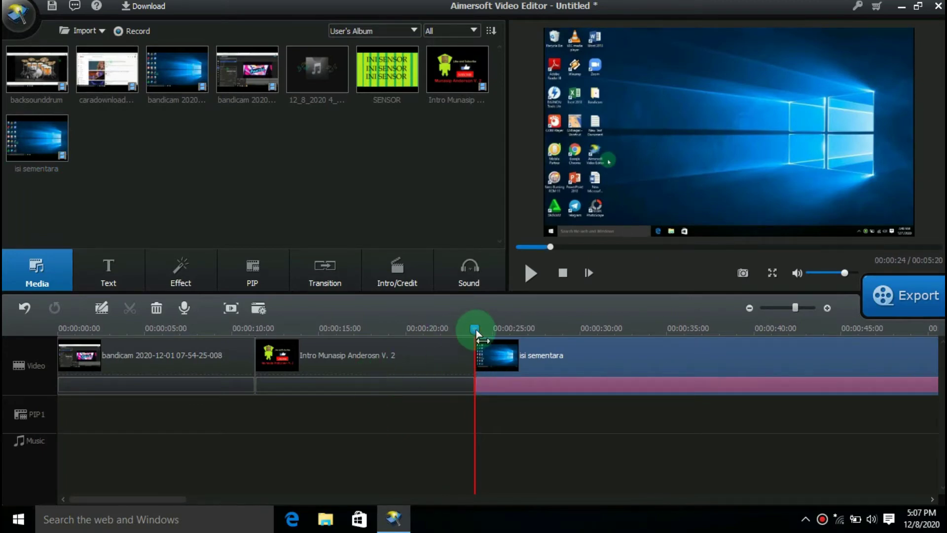
left_click(187, 359)
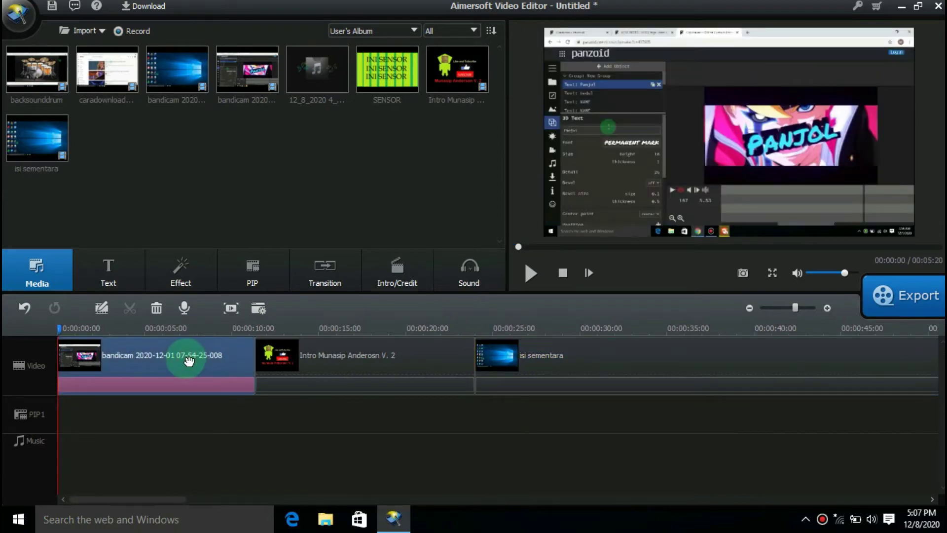
right_click(183, 365)
left_click(278, 288)
left_click(256, 328)
left_click(329, 271)
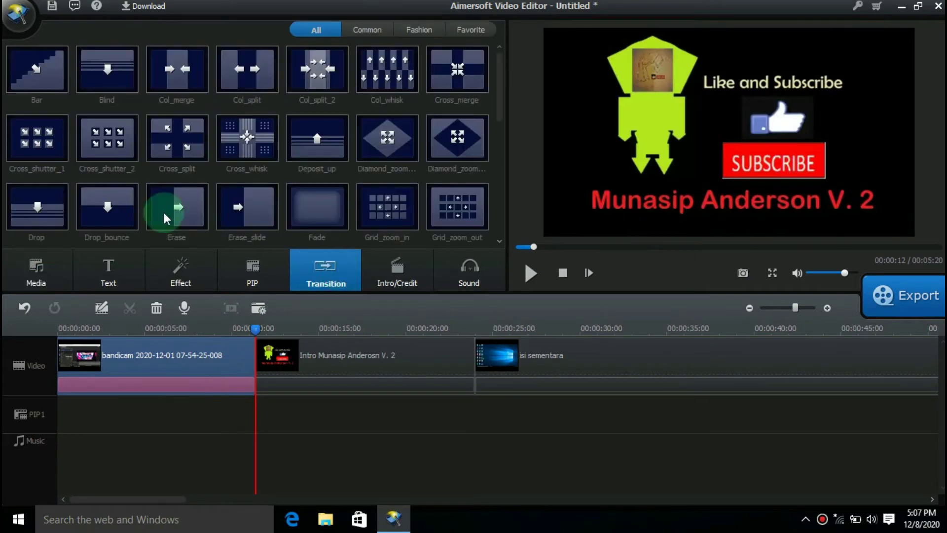
left_click(84, 68)
right_click(95, 70)
left_click(106, 78)
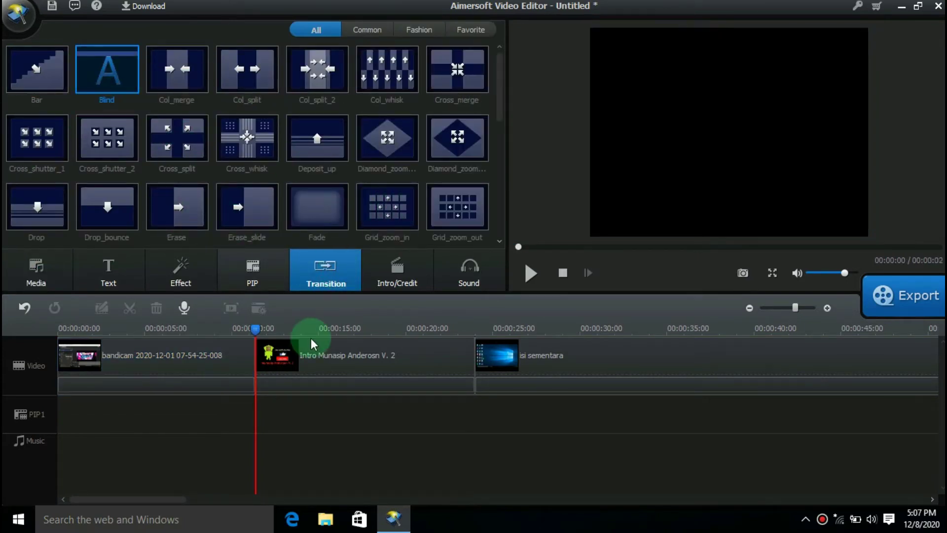
left_click_drag(254, 329, 205, 340)
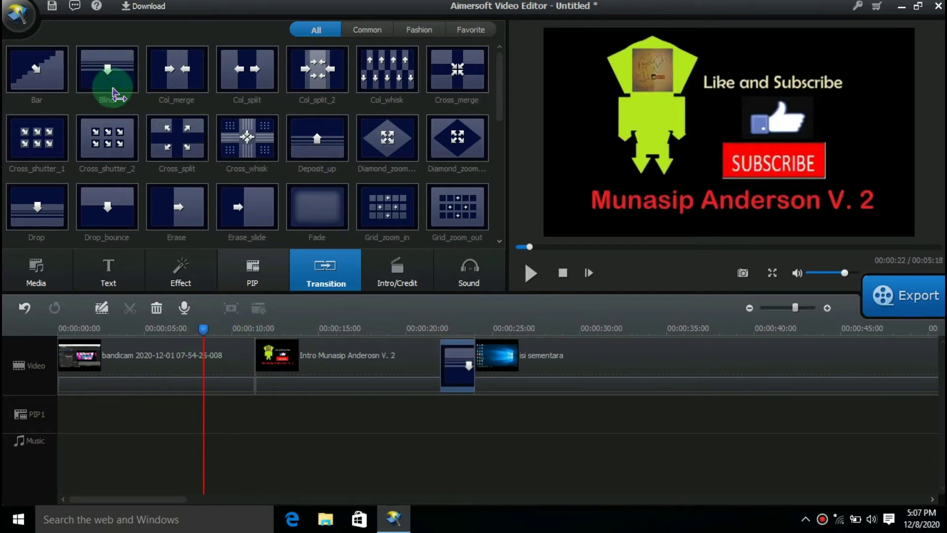
right_click(112, 92)
left_click(130, 96)
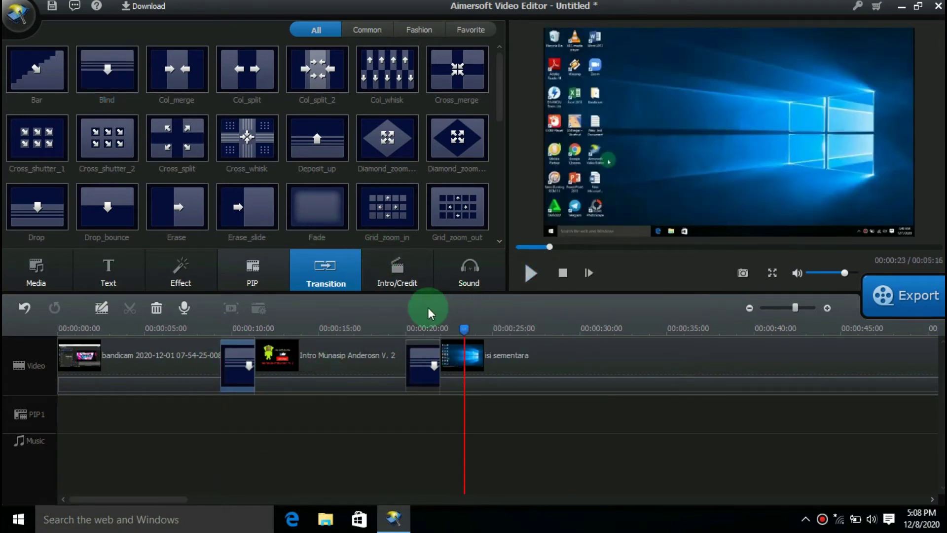
Add the backsounddrum clip to the video track after the end of "isi sementara".
left_click(69, 273)
left_click(94, 85)
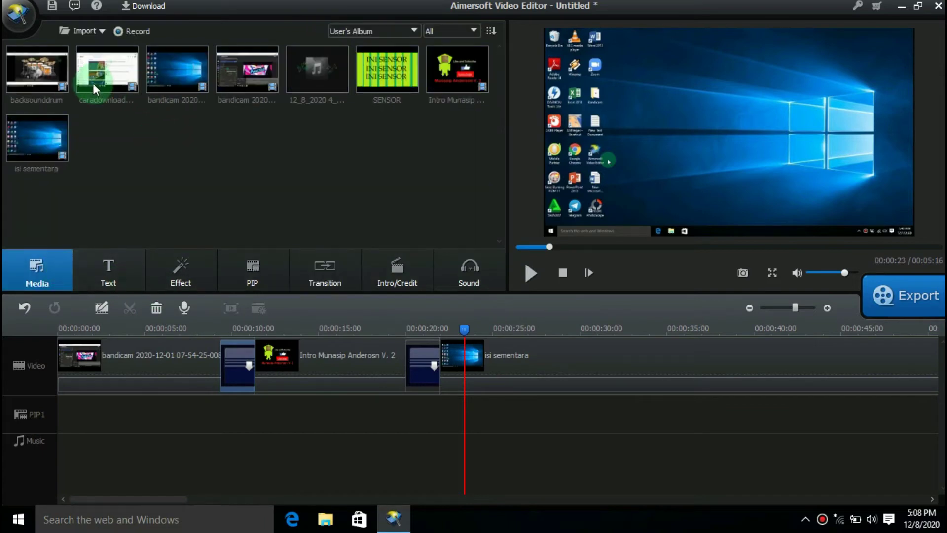
left_click(59, 78)
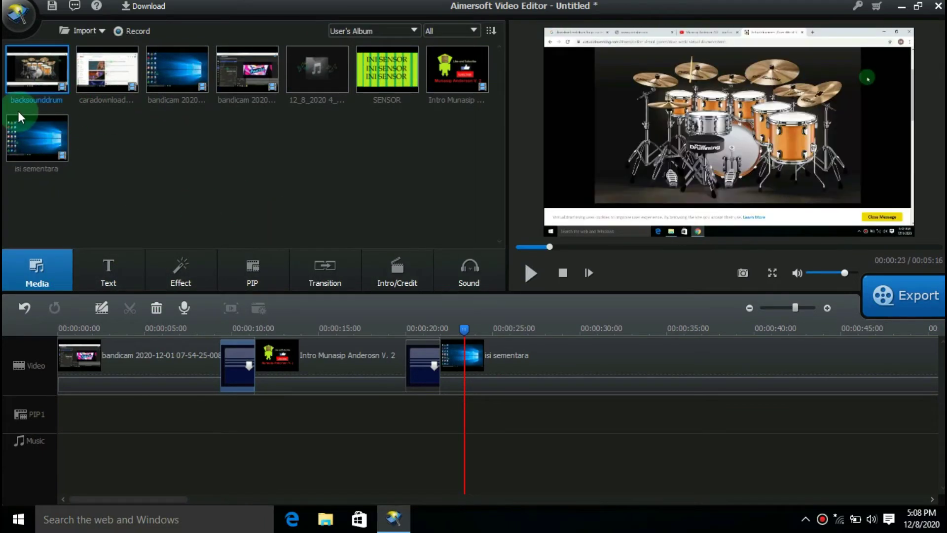
left_click_drag(488, 334, 78, 332)
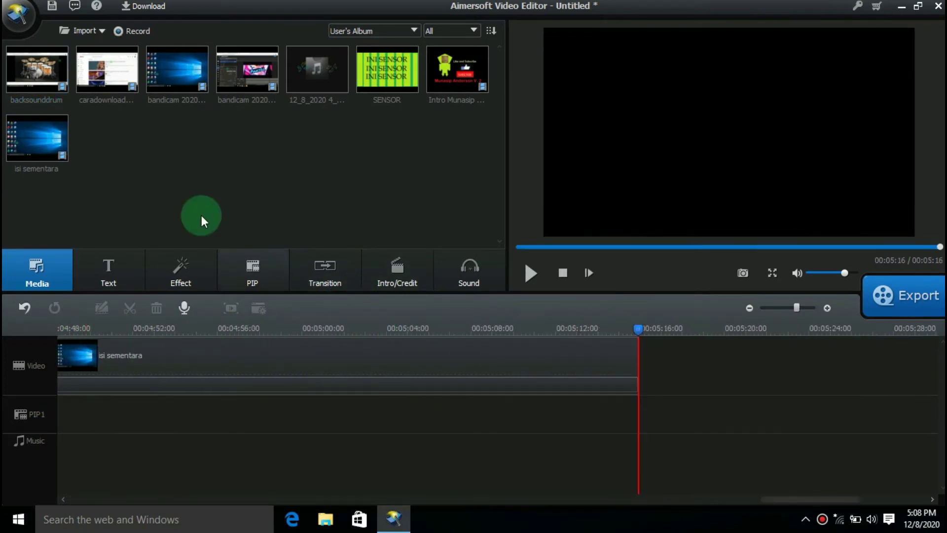
right_click(39, 71)
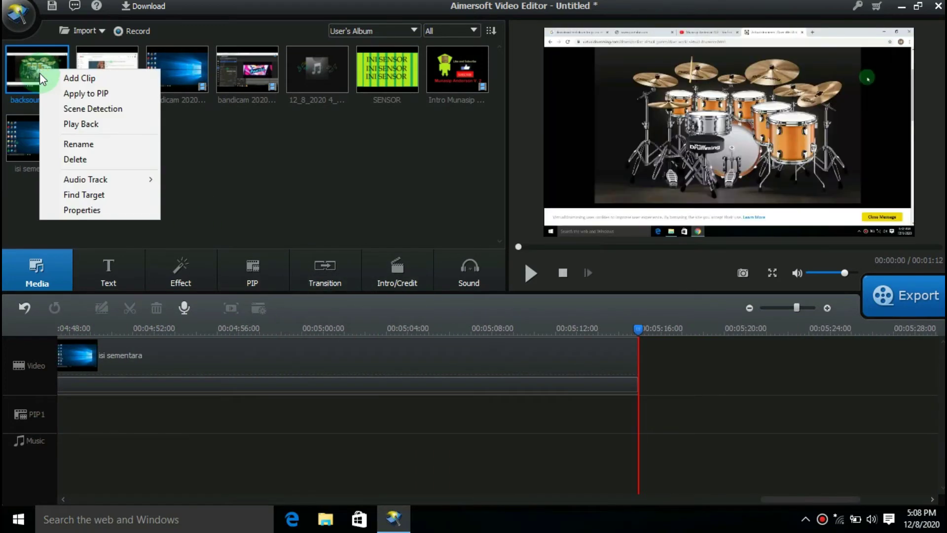
left_click(92, 77)
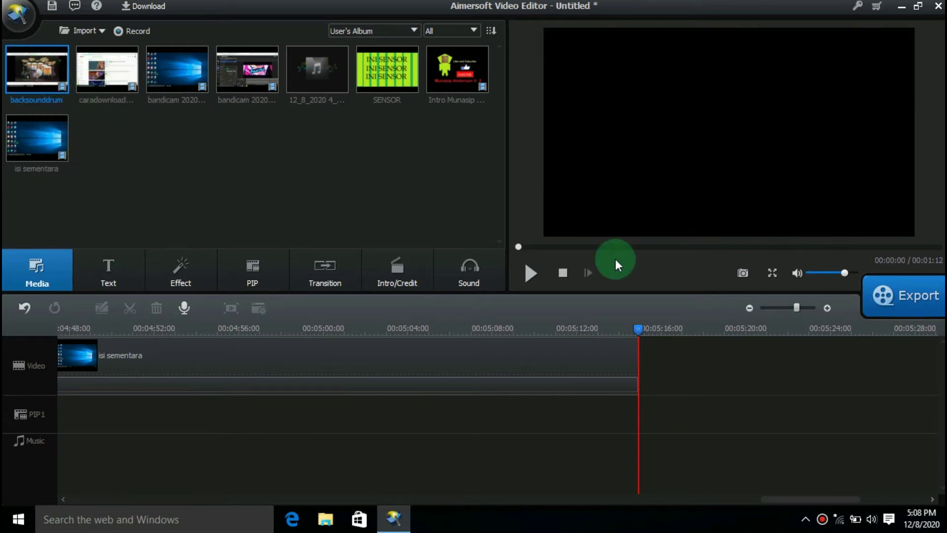
Detach the audio from the backsounddrum clip and delete its video part.
right_click(753, 366)
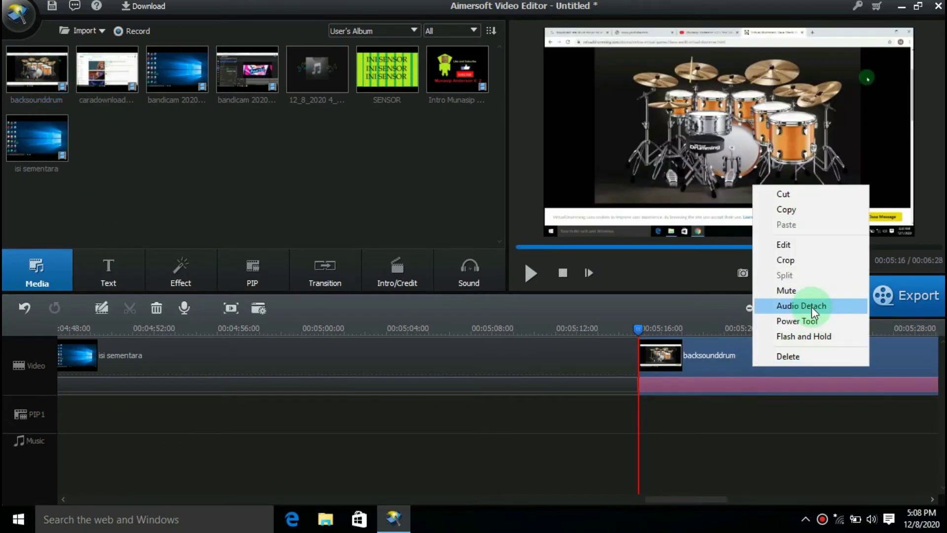
left_click(812, 306)
right_click(731, 357)
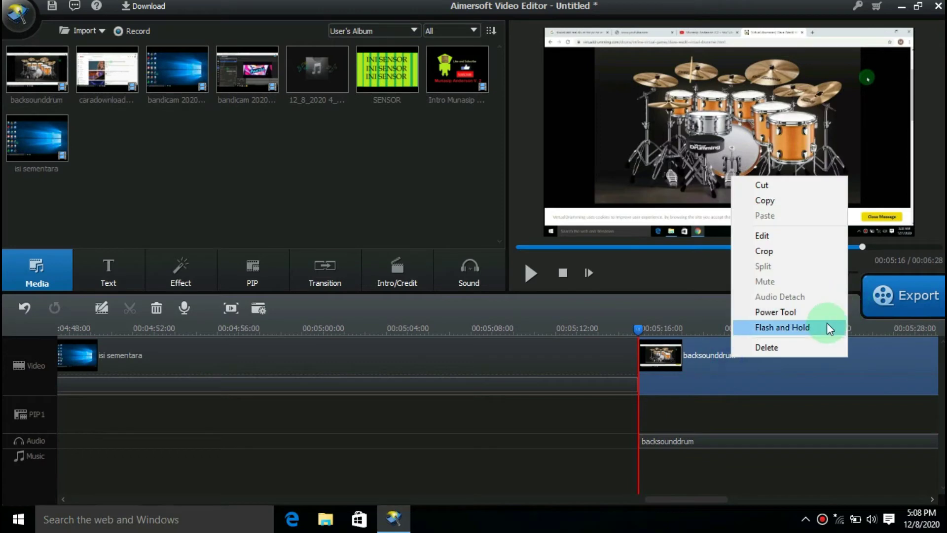
left_click(789, 347)
Move the detached backsounddrum audio back along the timeline to the start of the "isi sementara" clip.
left_click_drag(728, 440, 40, 448)
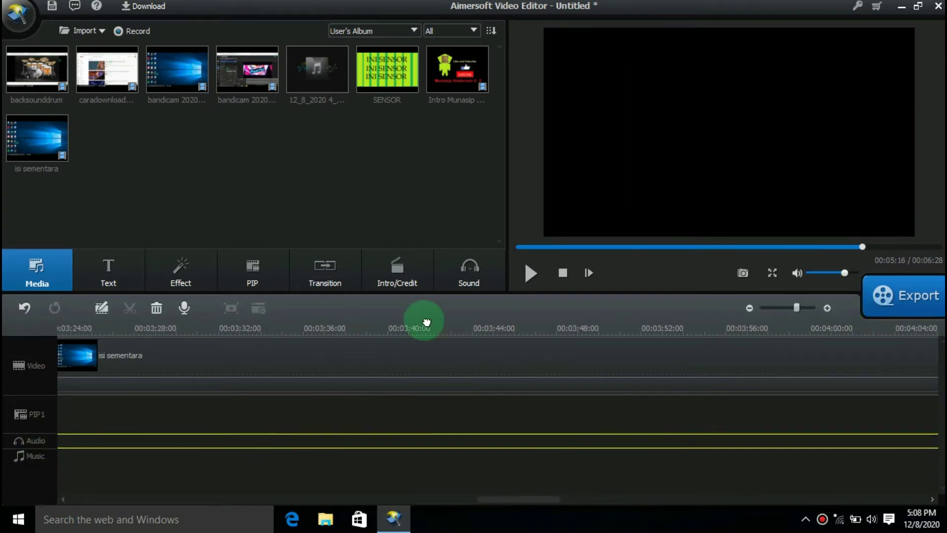
left_click(574, 327)
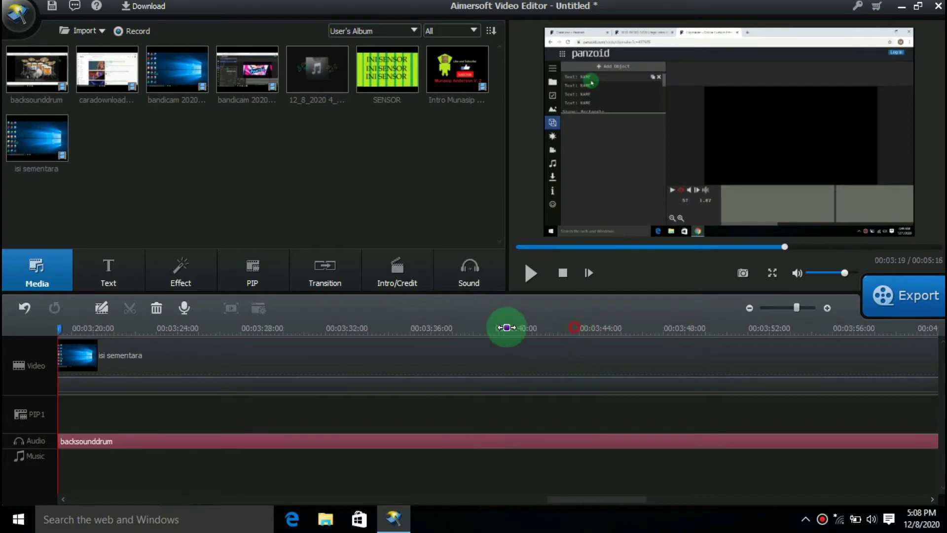
left_click_drag(507, 328, 136, 331)
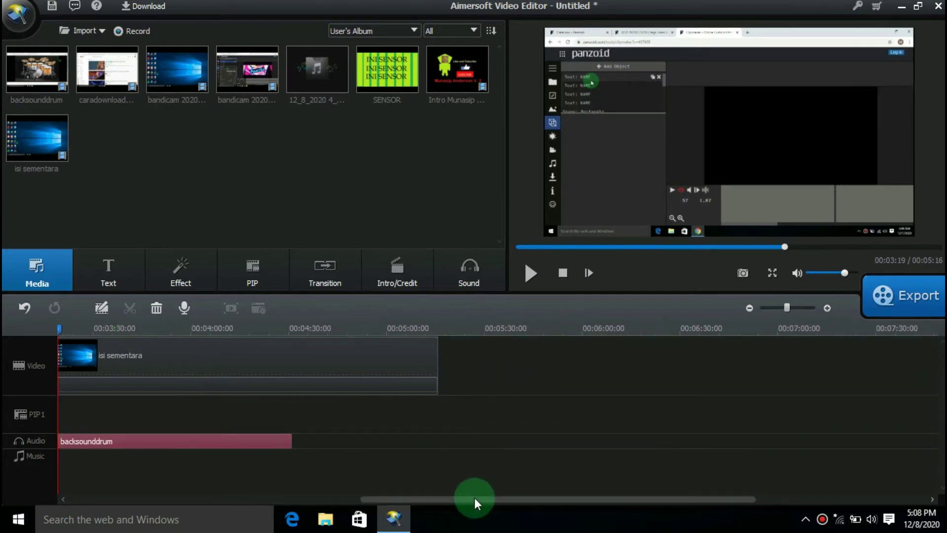
left_click_drag(474, 502, 68, 501)
left_click_drag(749, 448, 176, 448)
left_click_drag(255, 324, 277, 324)
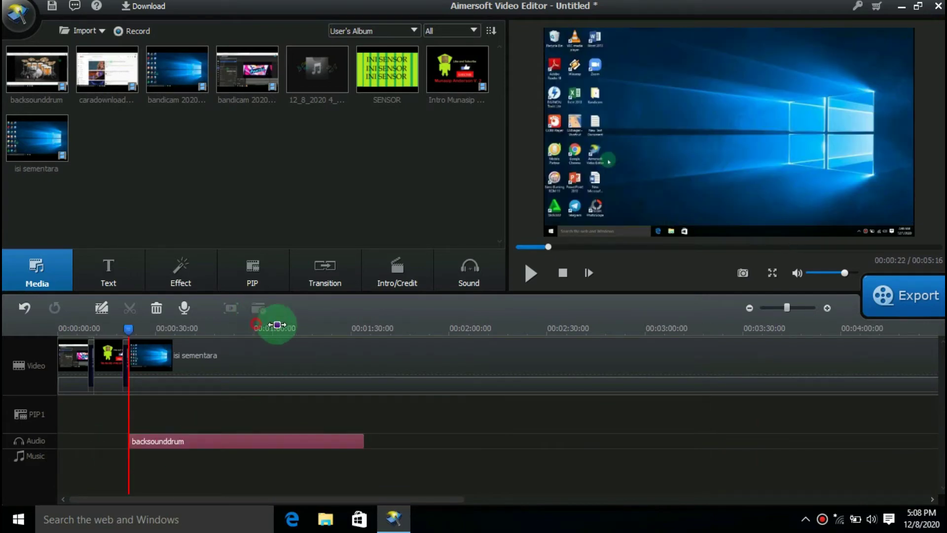
Place the playhead at about 22 seconds, where the "isi sementara" clip and backsounddrum audio begin.
left_click_drag(787, 307, 794, 309)
left_click_drag(326, 334, 304, 337)
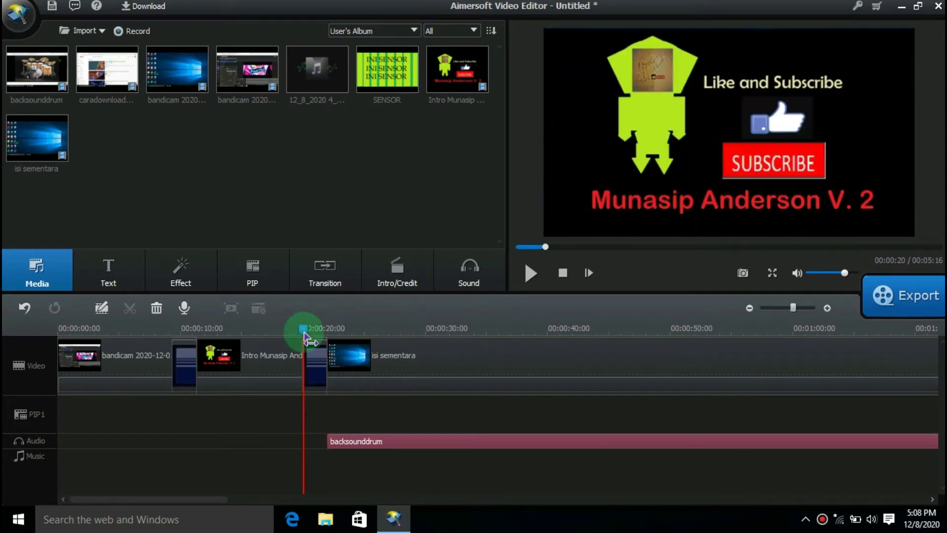
scroll(562, 326, "up", 2)
left_click(595, 437)
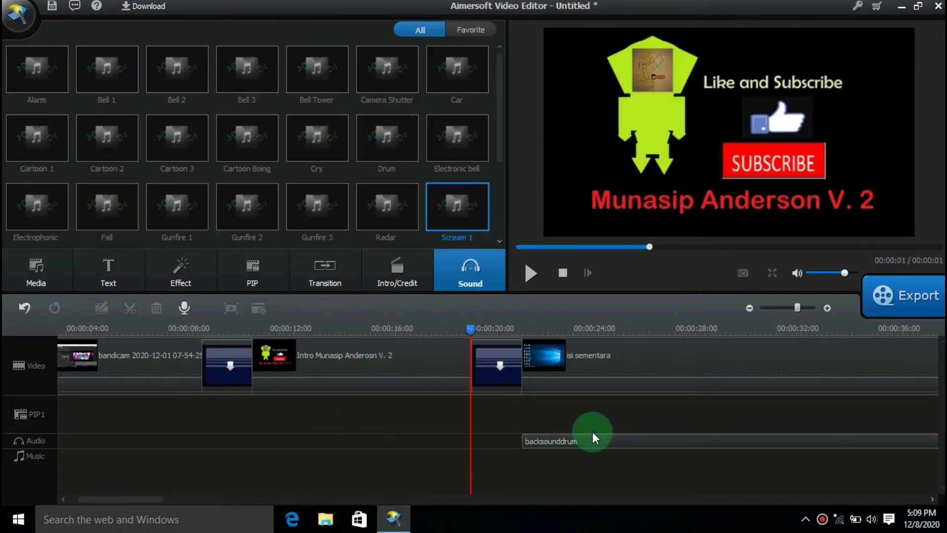
left_click(514, 324)
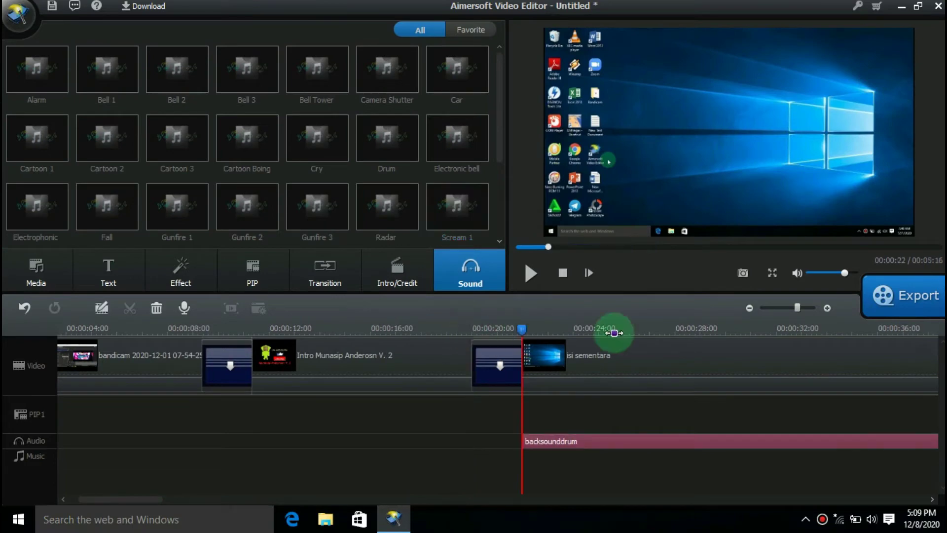
left_click_drag(468, 330, 524, 338)
left_click(637, 372)
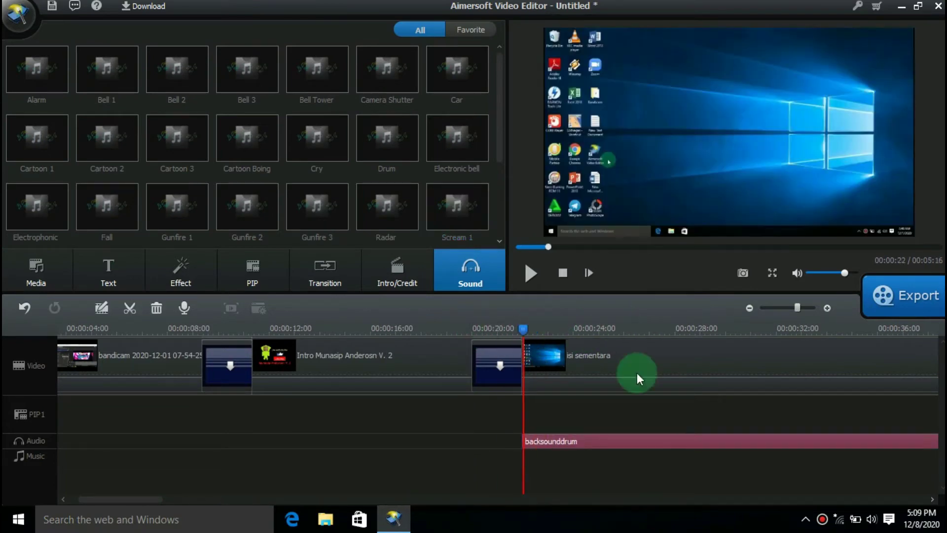
Preview the backsounddrum audio with its edit settings open and set its volume to 3.
right_click(638, 443)
left_click(661, 397)
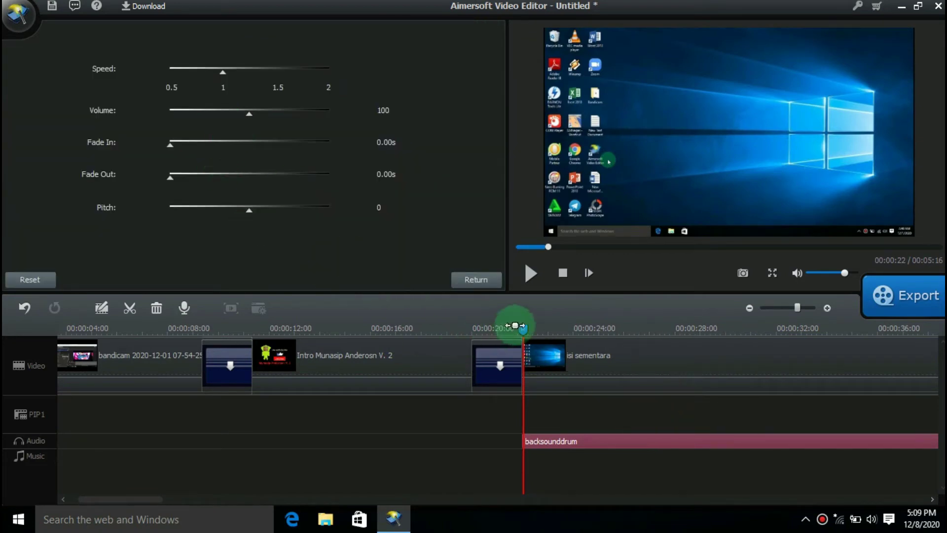
left_click(532, 280)
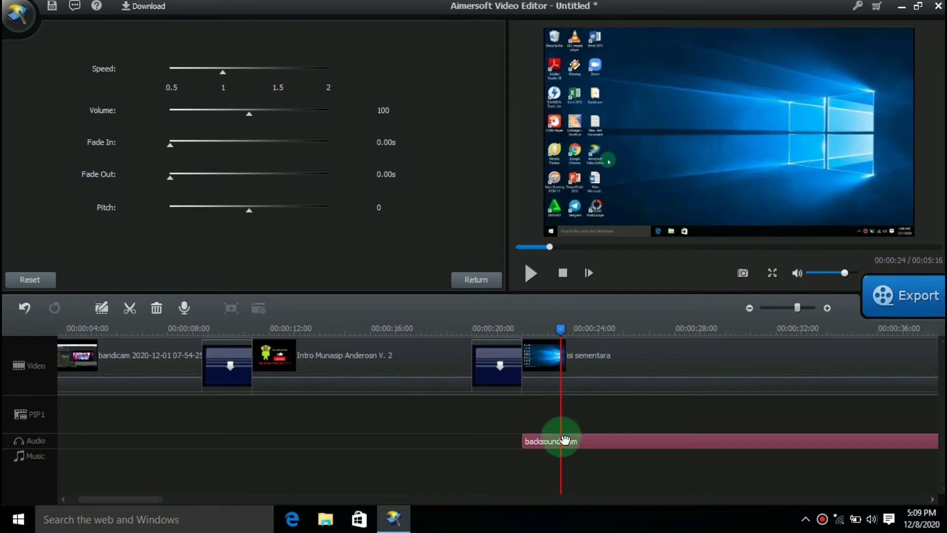
right_click(599, 442)
left_click(348, 88)
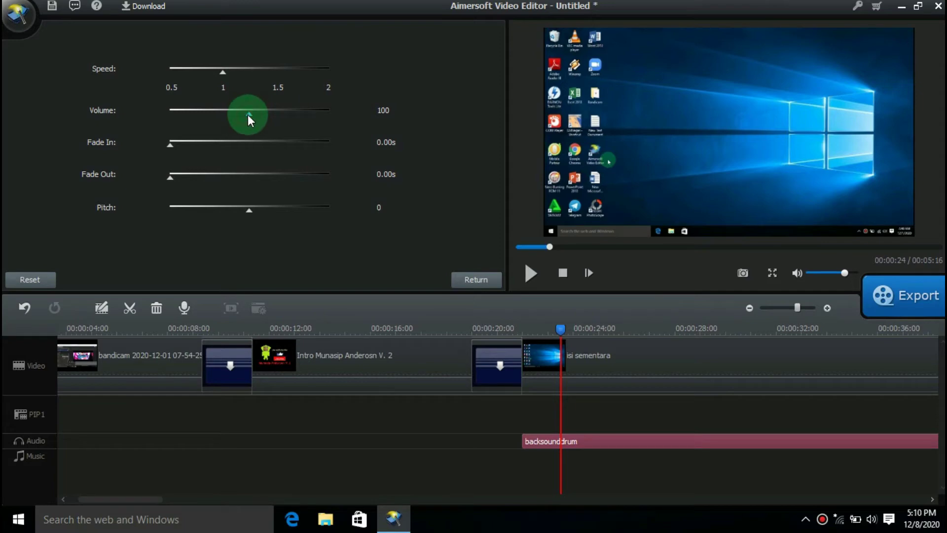
key("Home")
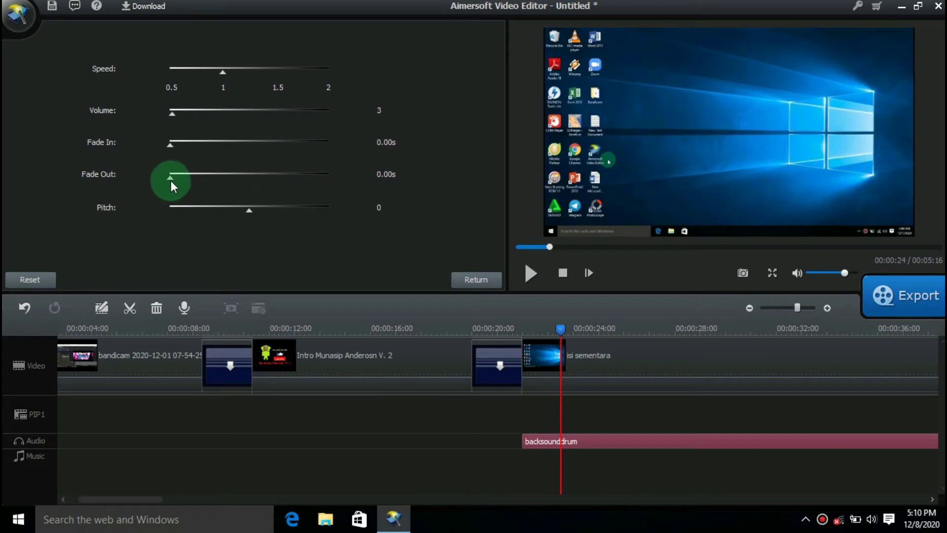
Set the backsounddrum audio's fade-out to 2.00 s and copy the audio clip.
left_click(234, 175)
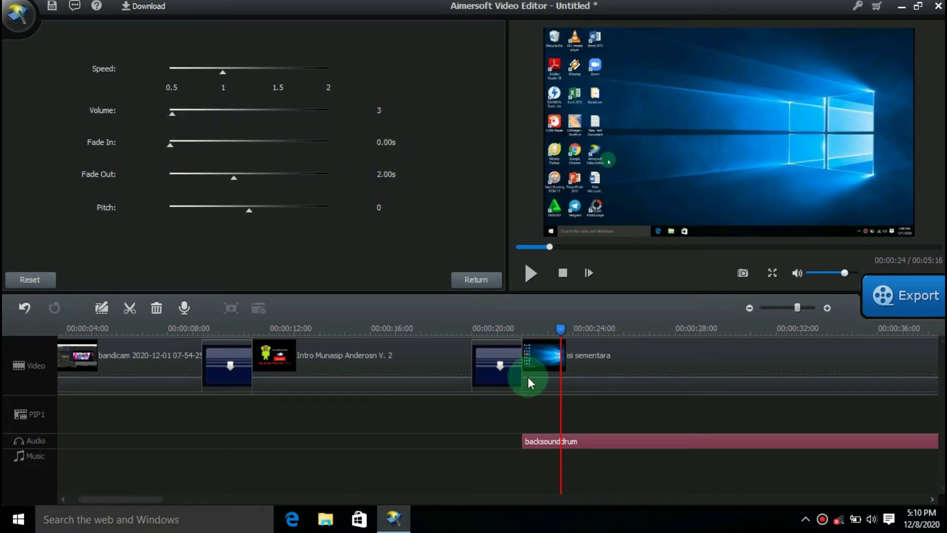
scroll(508, 331, "down", 2)
scroll(508, 331, "down", 4)
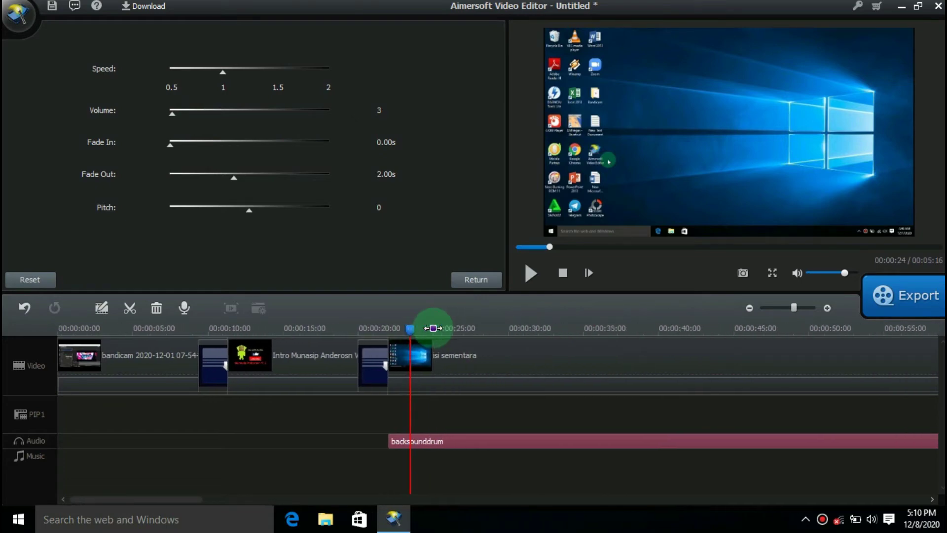
left_click_drag(271, 498, 320, 498)
right_click(340, 441)
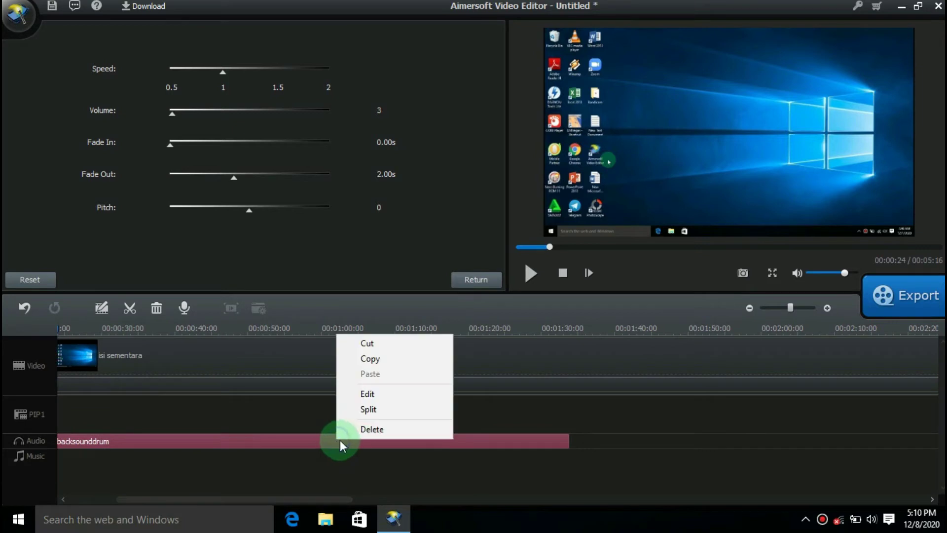
left_click(392, 363)
left_click(662, 439)
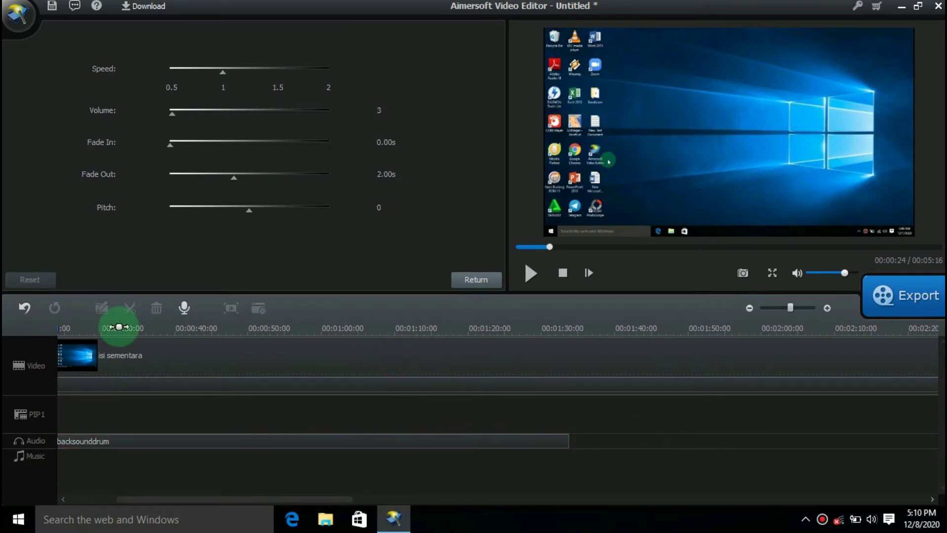
Place the playhead at 1:34, where the backsounddrum audio ends, and paste two copies back to back after it.
left_click_drag(196, 498, 165, 498)
left_click_drag(167, 355, 682, 377)
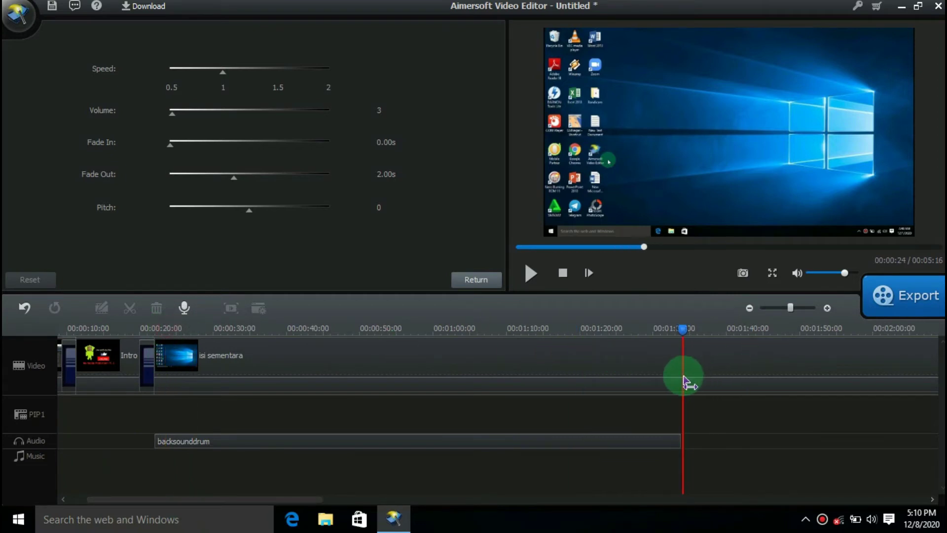
right_click(728, 442)
left_click(757, 376)
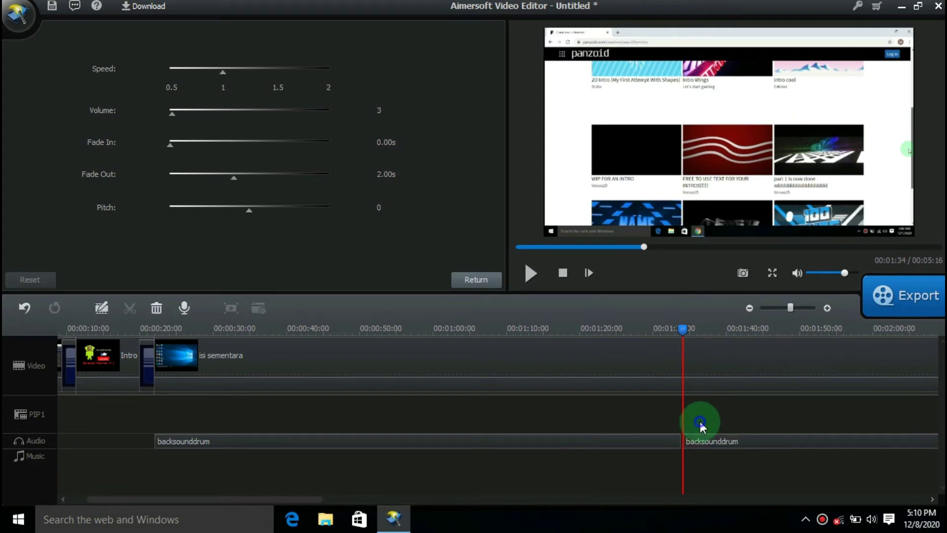
right_click(700, 421)
left_click(742, 362)
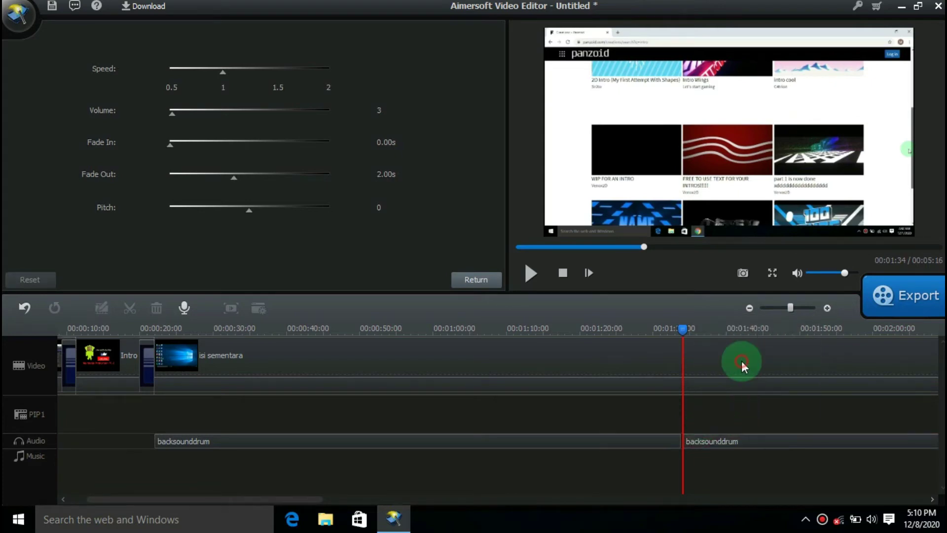
Paste two further backsounddrum copies on the audio track, extending the drum audio past the end of "isi sementara".
left_click(745, 323)
left_click_drag(745, 323, 408, 332)
left_click(448, 415)
right_click(448, 416)
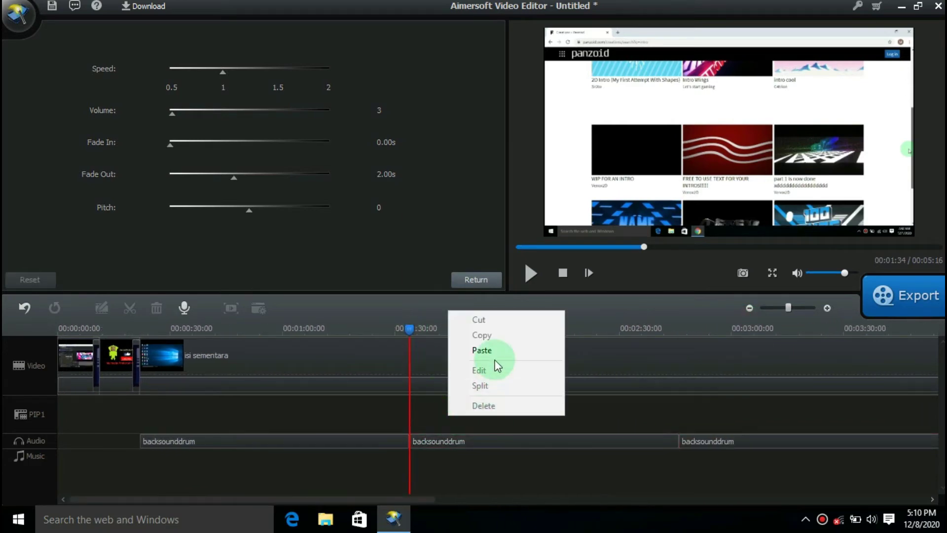
left_click(493, 351)
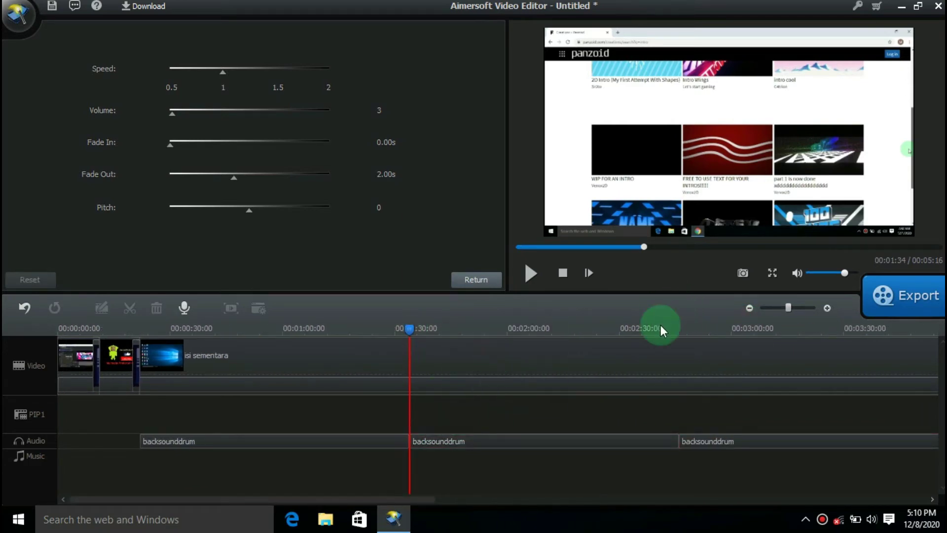
left_click(661, 325)
left_click_drag(661, 326, 398, 327)
right_click(325, 407)
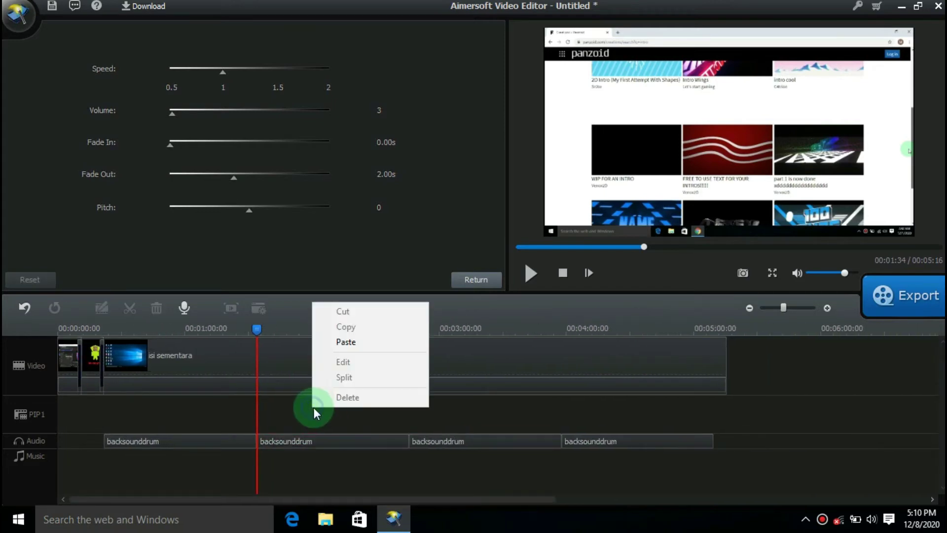
left_click(360, 349)
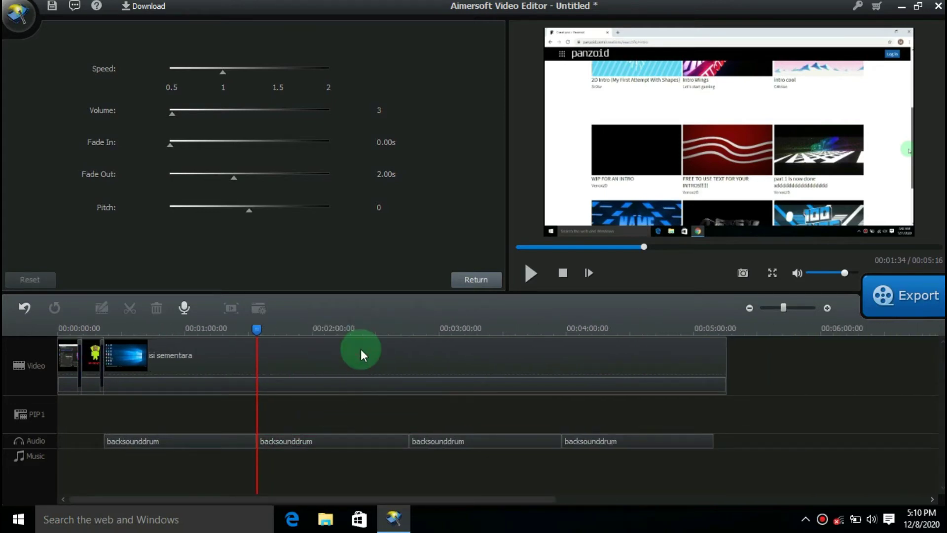
Reposition the pasted backsounddrum copies so that they follow one another without gaps.
left_click_drag(257, 324, 237, 332)
left_click_drag(324, 438, 513, 444)
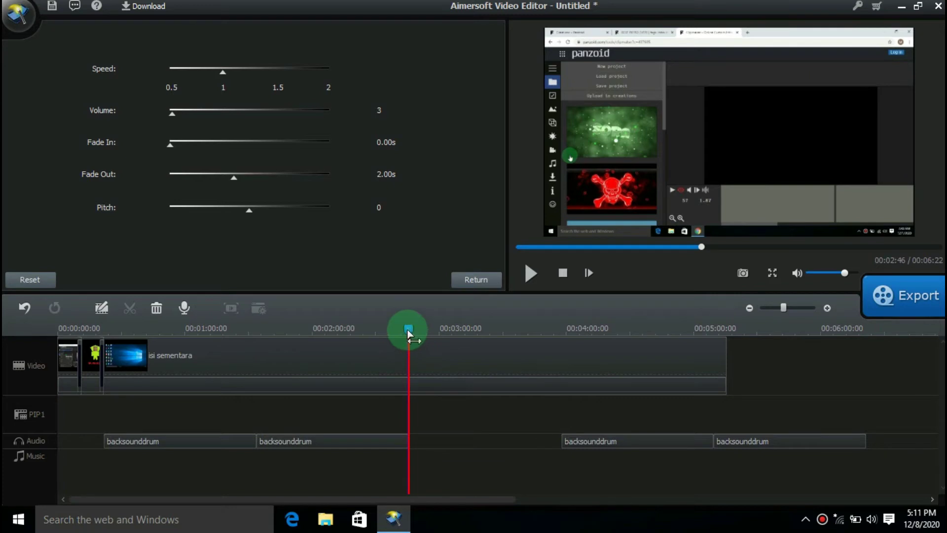
left_click_drag(409, 333, 396, 332)
mouse_move(646, 447)
left_mouse_down()
mouse_move(716, 446)
mouse_move(647, 449)
left_mouse_up()
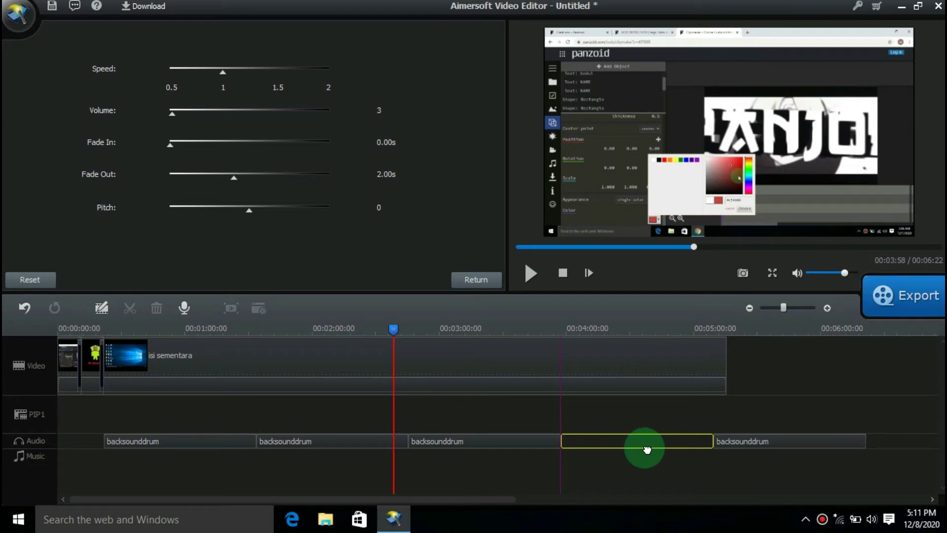
left_click_drag(647, 449, 645, 448)
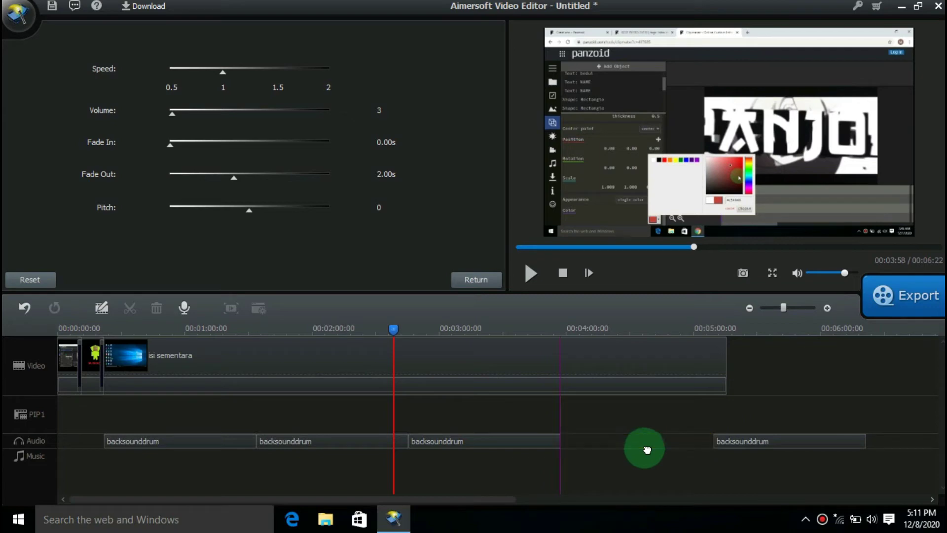
Split the last backsounddrum copy at 5:16, where the "isi sementara" clip ends.
left_click_drag(561, 334, 730, 353)
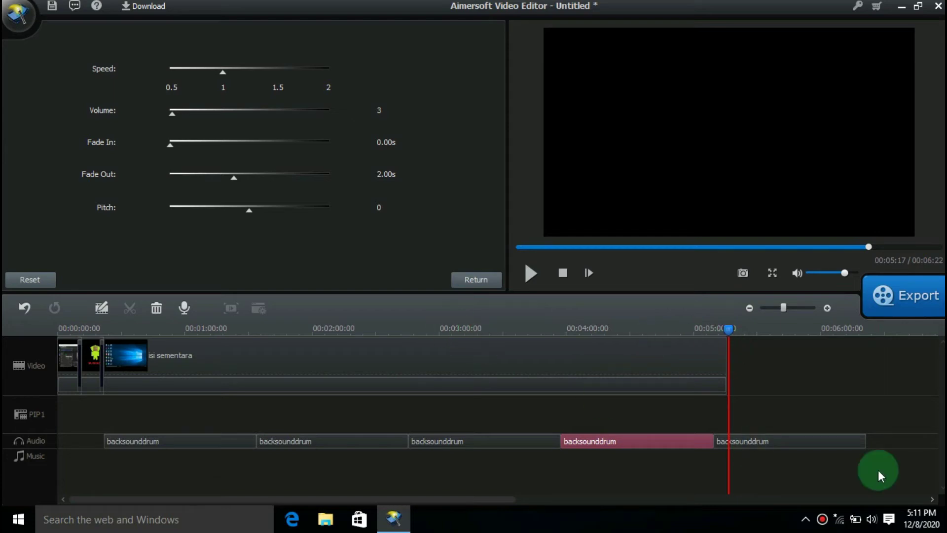
left_click(836, 442)
left_click_drag(555, 327, 728, 335)
left_click_drag(729, 335, 726, 332)
left_click(130, 308)
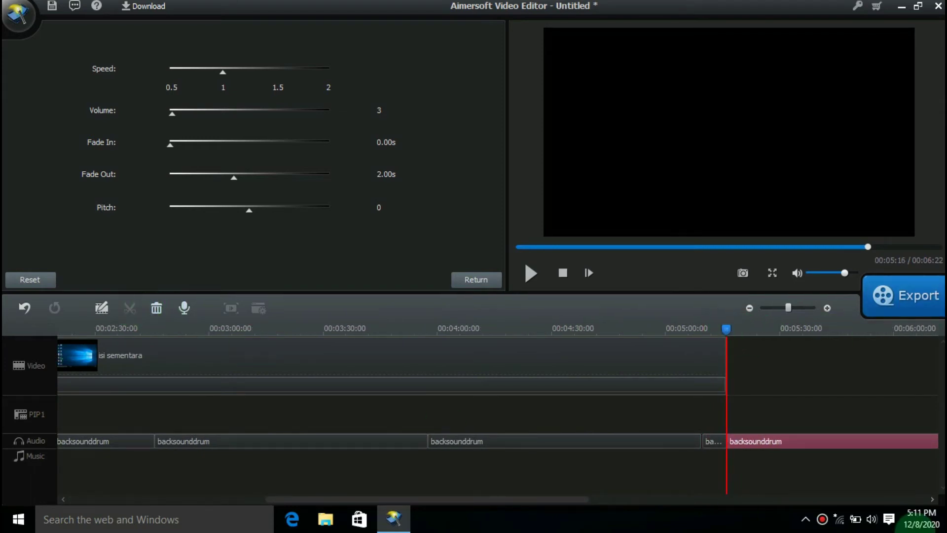
Preview the leftover backsounddrum audio beyond the video's end and split it at 5:40.
left_click_drag(409, 326, 215, 368)
left_click_drag(540, 329, 571, 329)
left_click(532, 274)
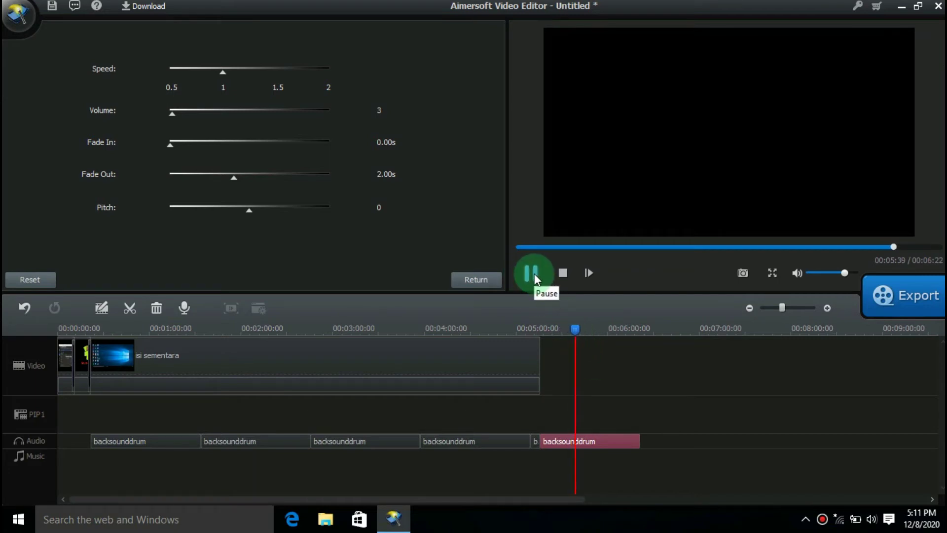
left_click(534, 273)
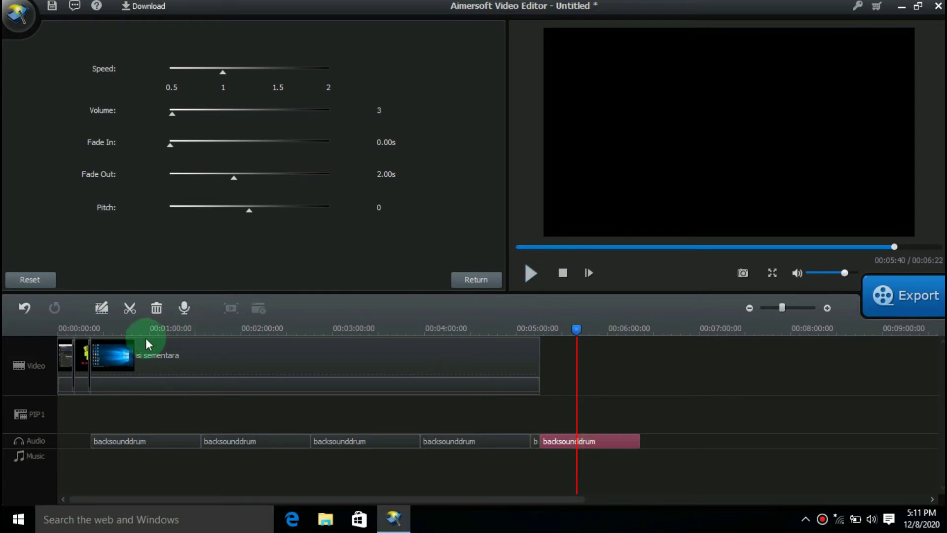
left_click(130, 308)
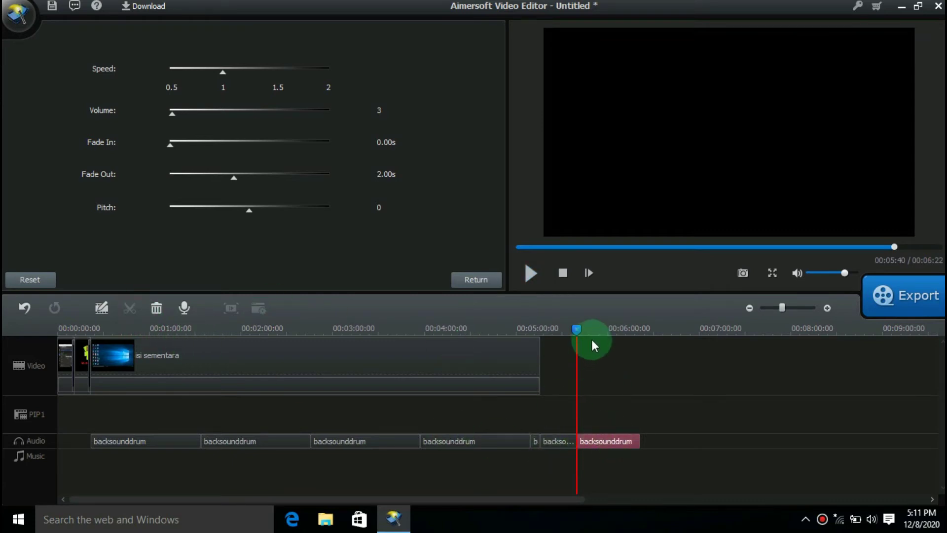
Split the final backsounddrum segment again at 6:01.
right_click(606, 446)
left_click(586, 398)
left_click_drag(578, 330, 610, 336)
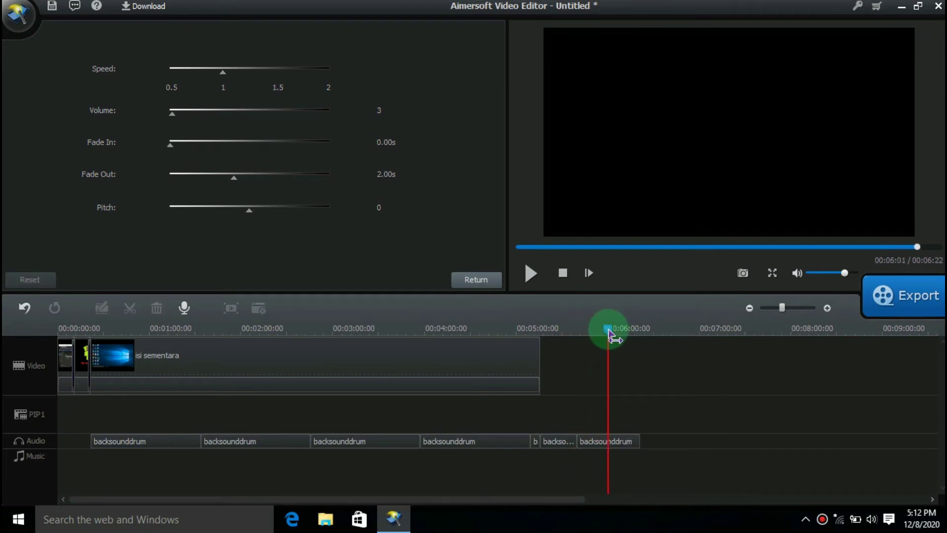
left_click(598, 438)
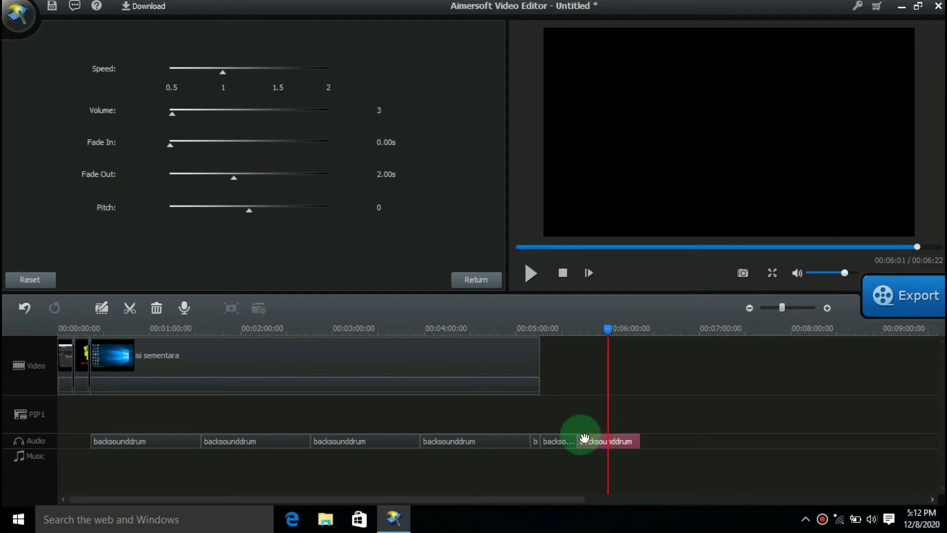
left_click(130, 308)
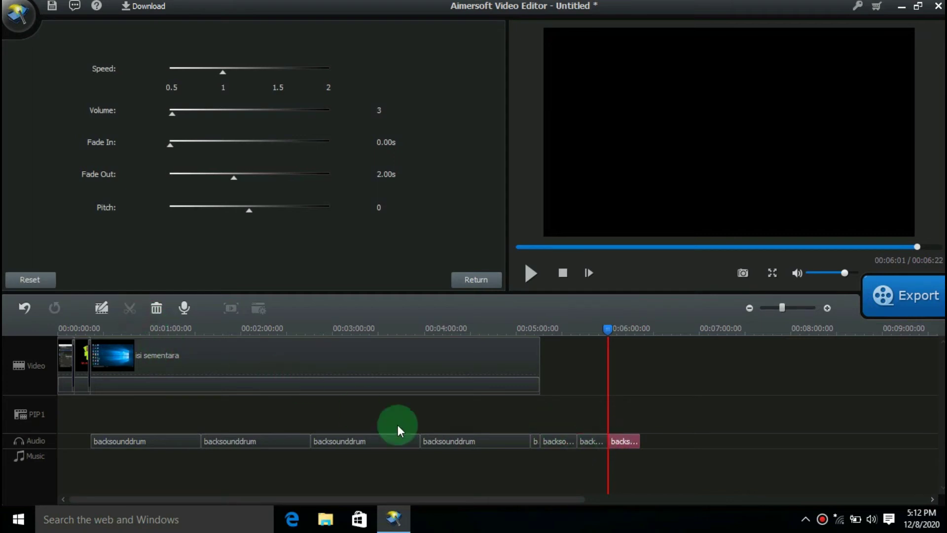
Cut the backsounddrum segment between 5:40 and 6:01 and paste it at the very start of the audio track.
right_click(582, 441)
left_click(613, 342)
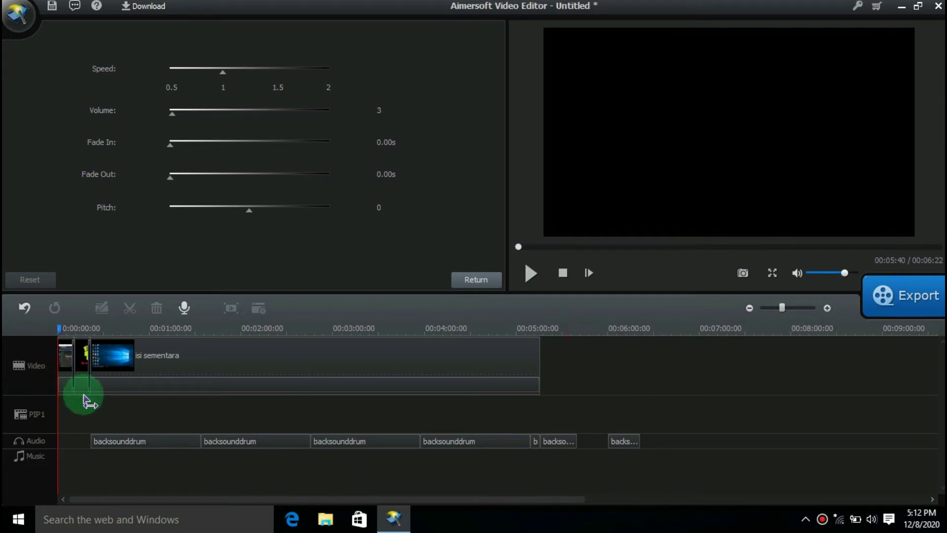
right_click(72, 436)
left_click(142, 377)
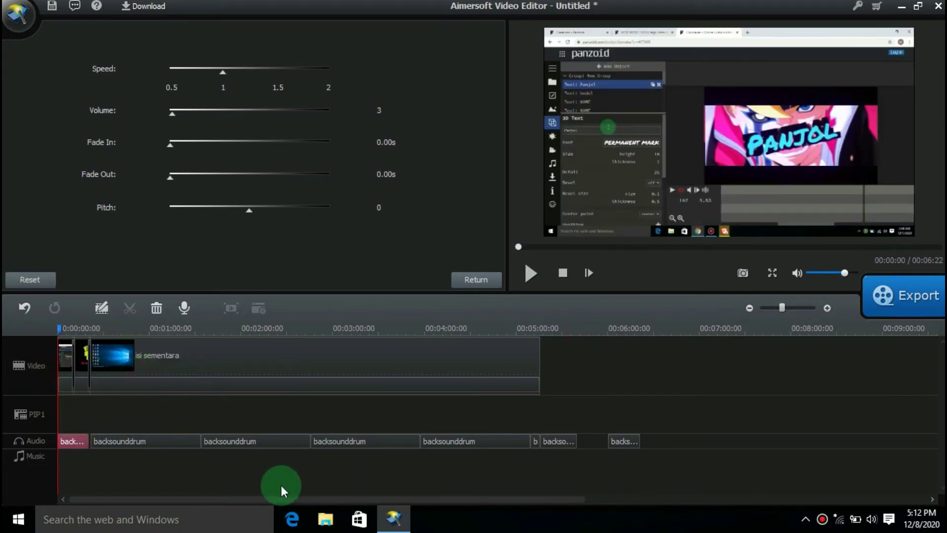
Split the backsounddrum segment at the start at about 11 seconds, within the transition to the intro clip.
left_click_drag(299, 329, 944, 325)
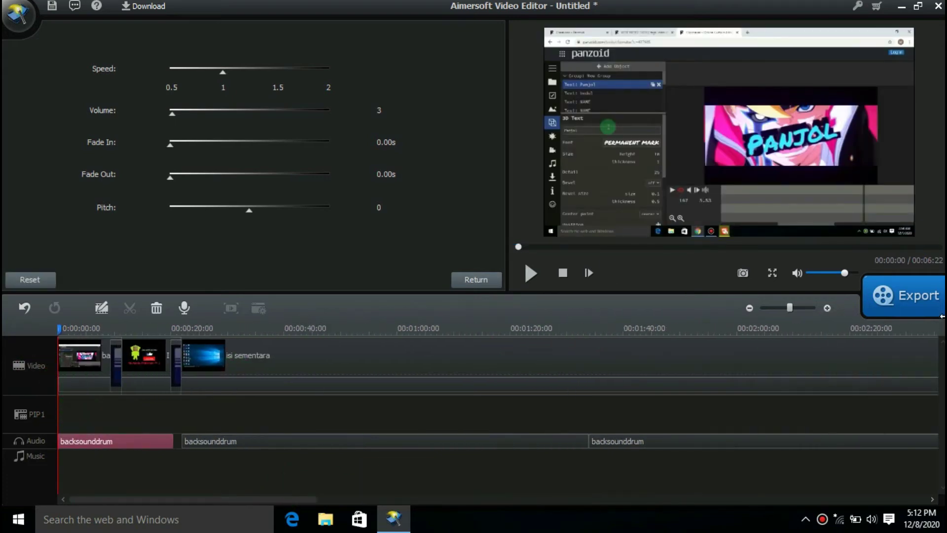
left_click_drag(174, 325, 685, 330)
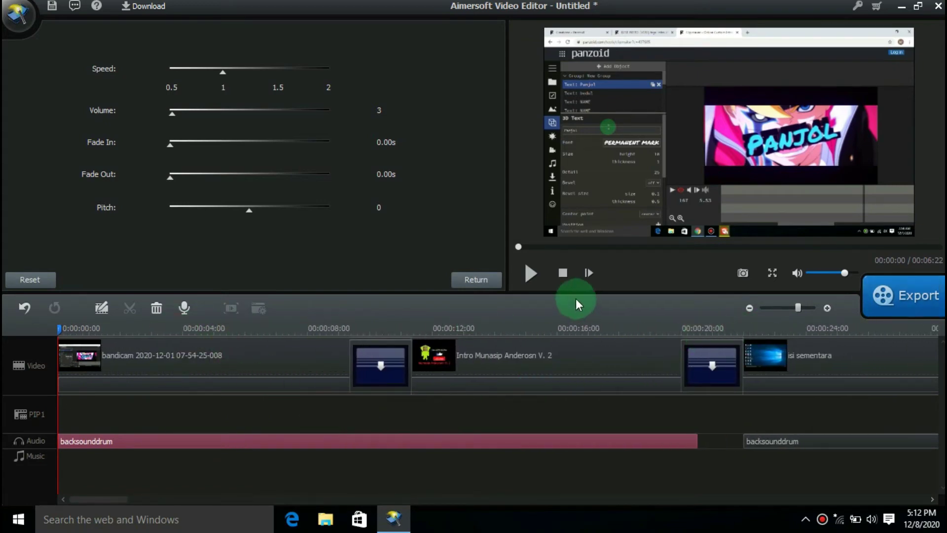
left_click_drag(65, 338, 390, 367)
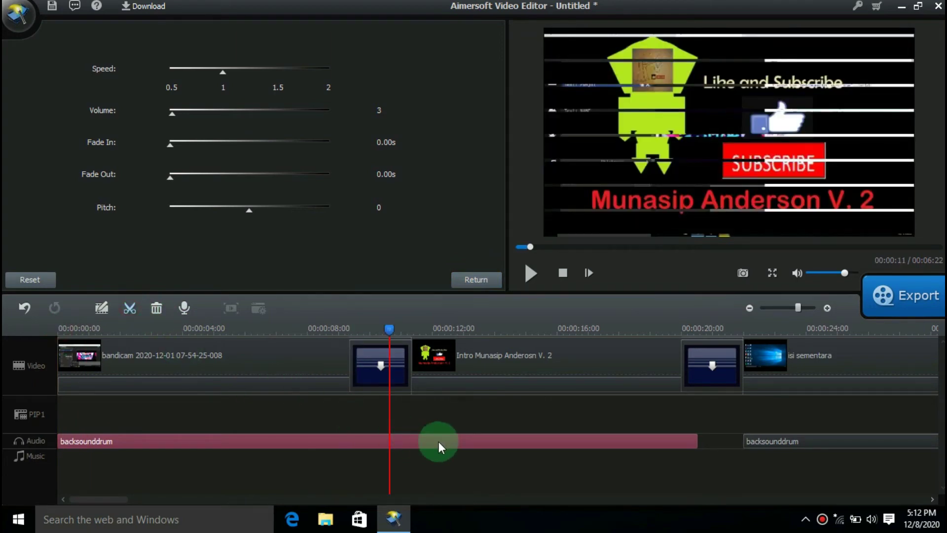
key("ctrl+b")
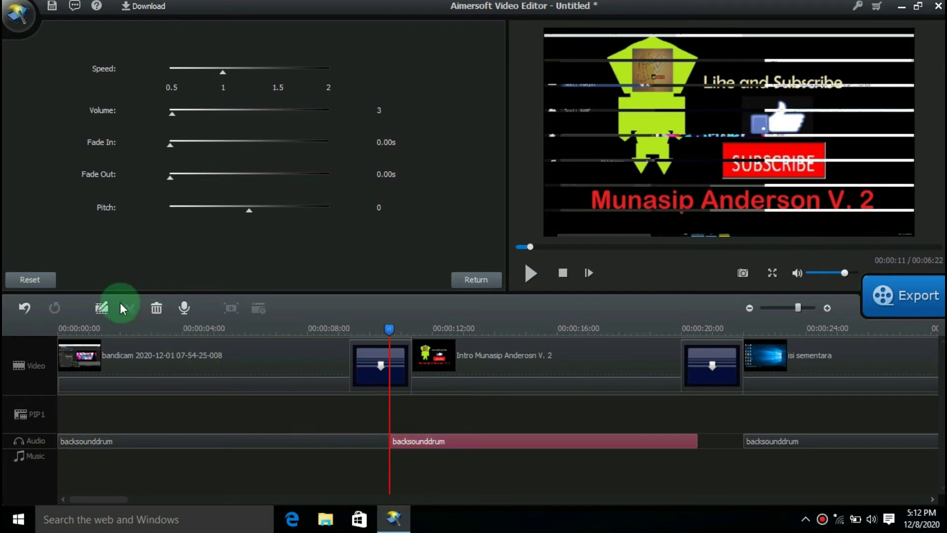
Cut the segment's second part, move the first part under the intro clip, and paste the cut part at 0:00.
right_click(441, 441)
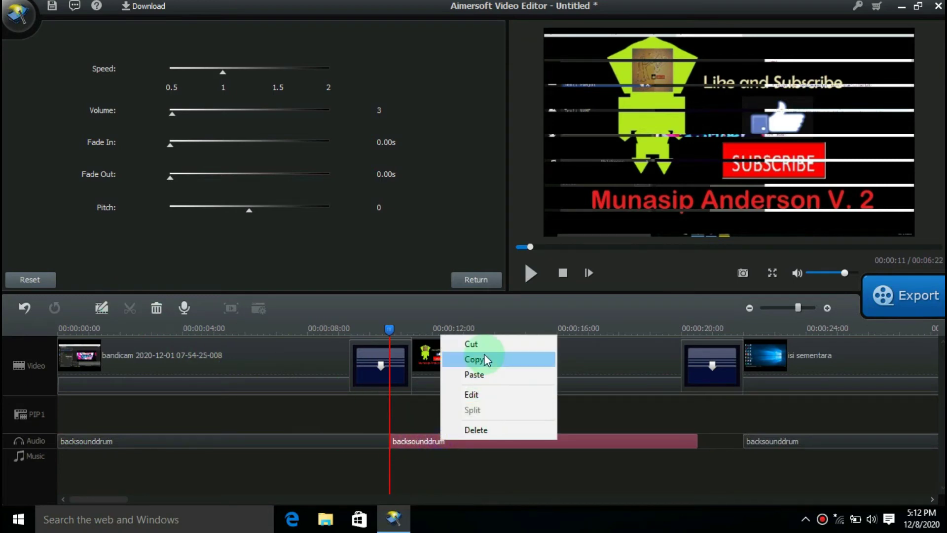
left_click(430, 415)
left_click_drag(313, 434, 677, 445)
left_click_drag(413, 332, 5, 354)
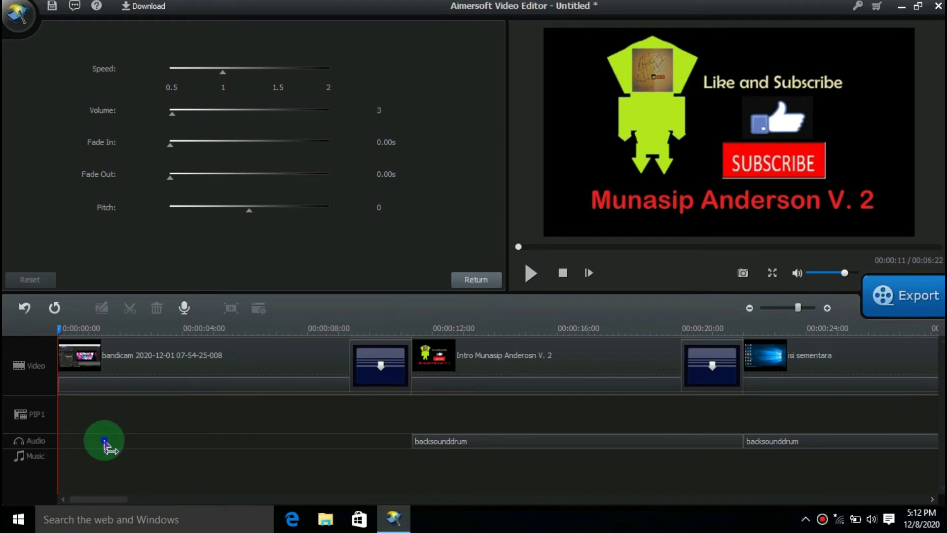
right_click(150, 386)
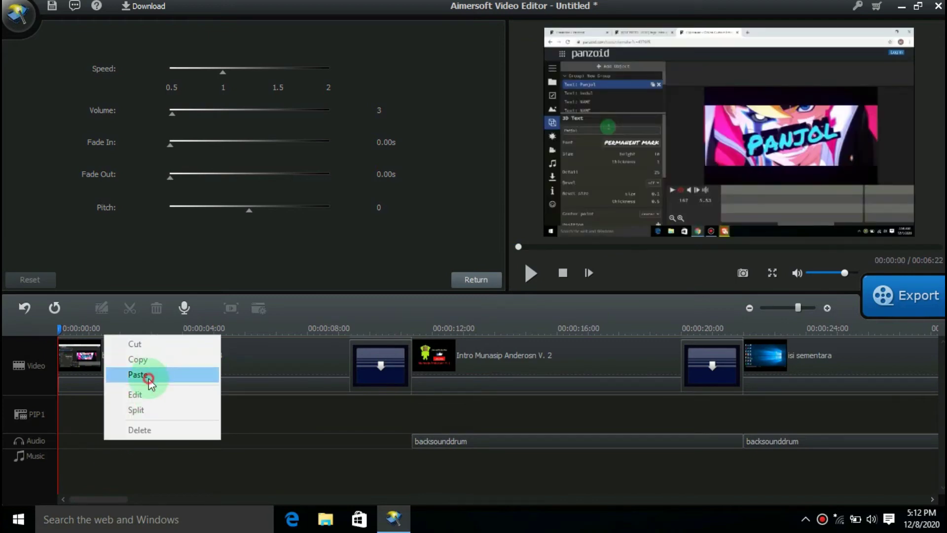
left_click(148, 378)
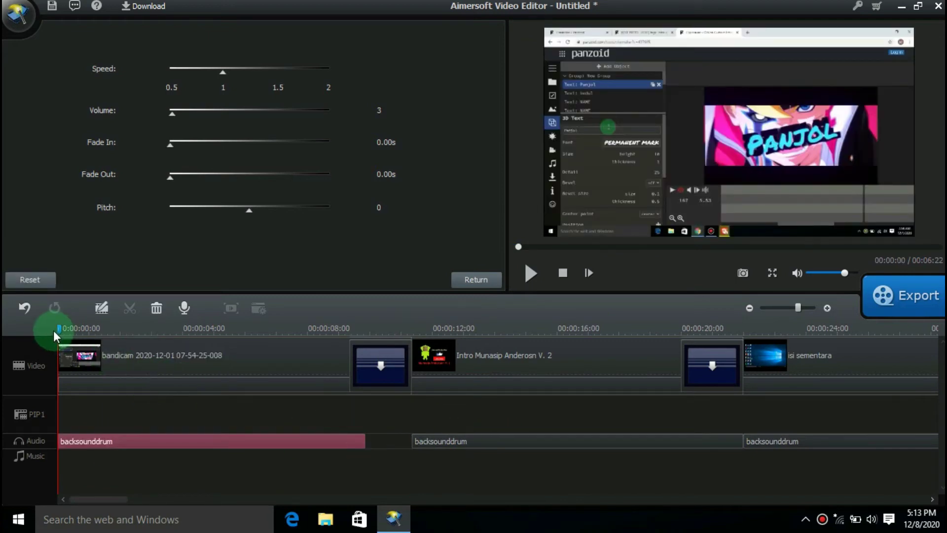
Preview the backsounddrum segment under the opening clip and set its volume to 100.
key("space")
left_click_drag(172, 114, 232, 120)
left_click(529, 281)
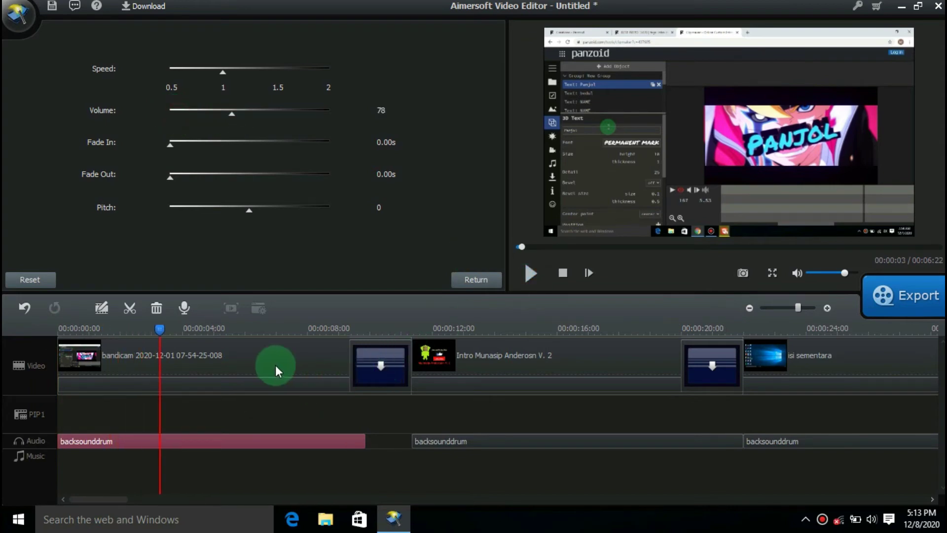
left_click_drag(231, 115, 286, 197)
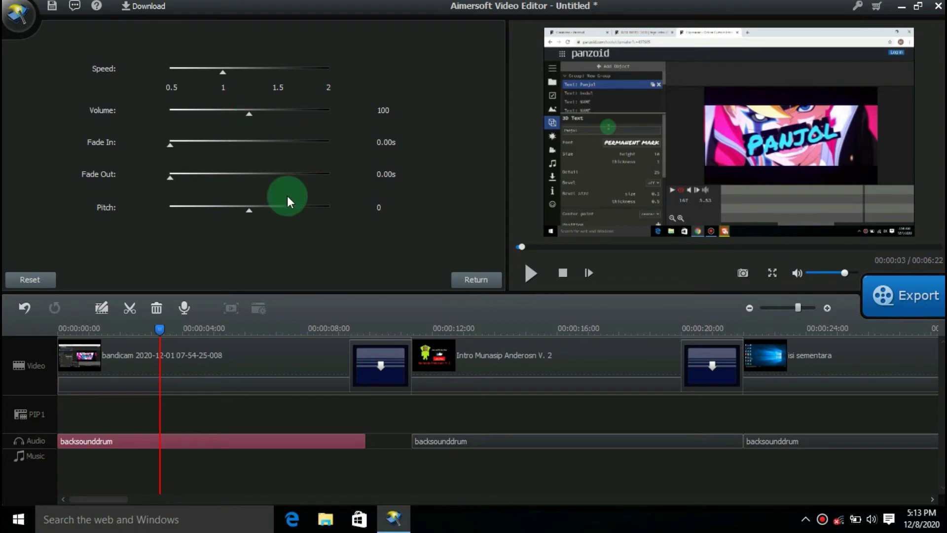
Preview the backsounddrum segment under the intro clip and set its volume to 100.
left_click(424, 441)
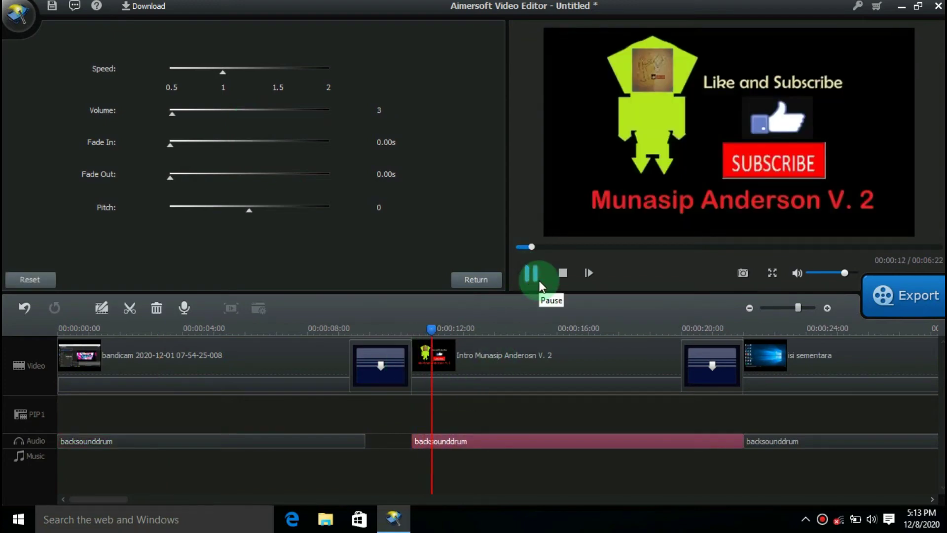
left_click(539, 280)
left_click_drag(172, 113, 256, 117)
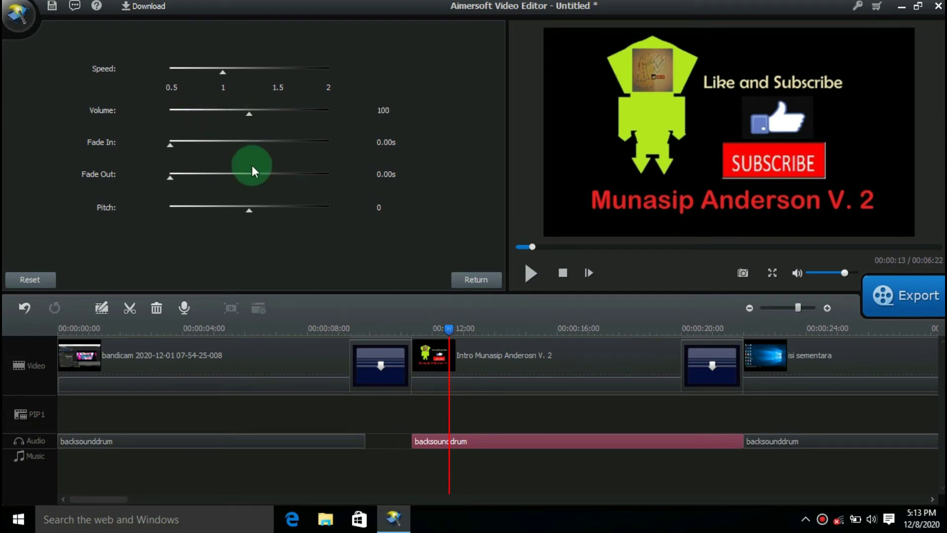
Set a 2.00 s fade-out on the backsounddrum segments under the opening clip and the intro clip.
left_click(291, 435)
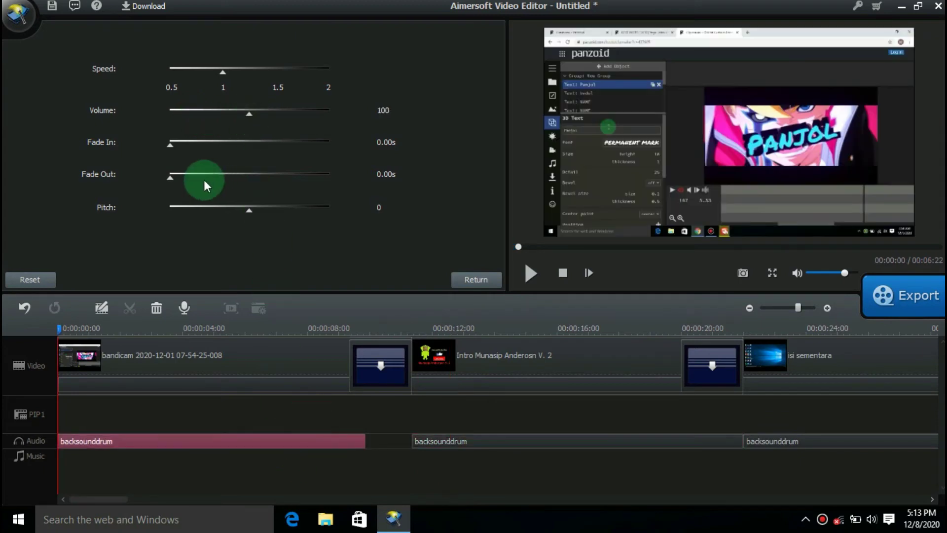
left_click_drag(169, 180, 236, 181)
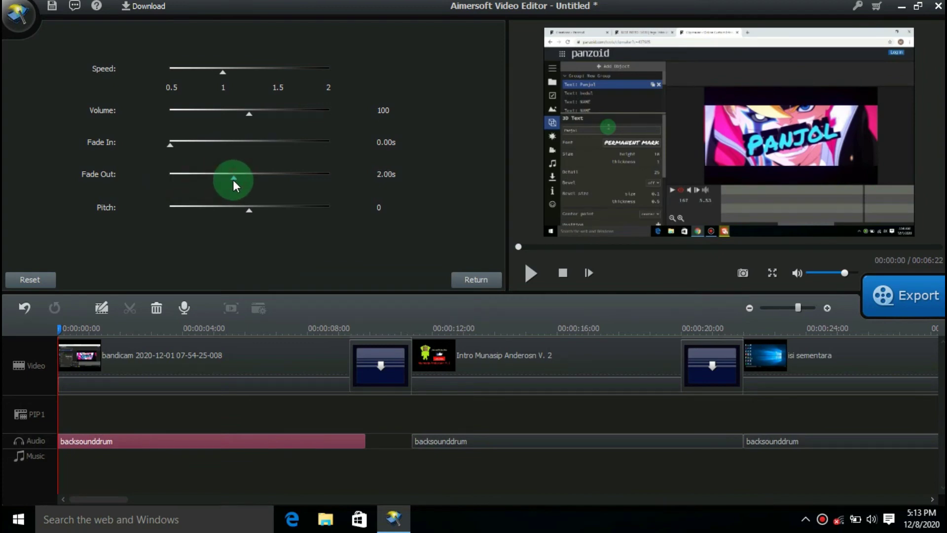
left_click(492, 286)
left_click(478, 428)
double_click(481, 440)
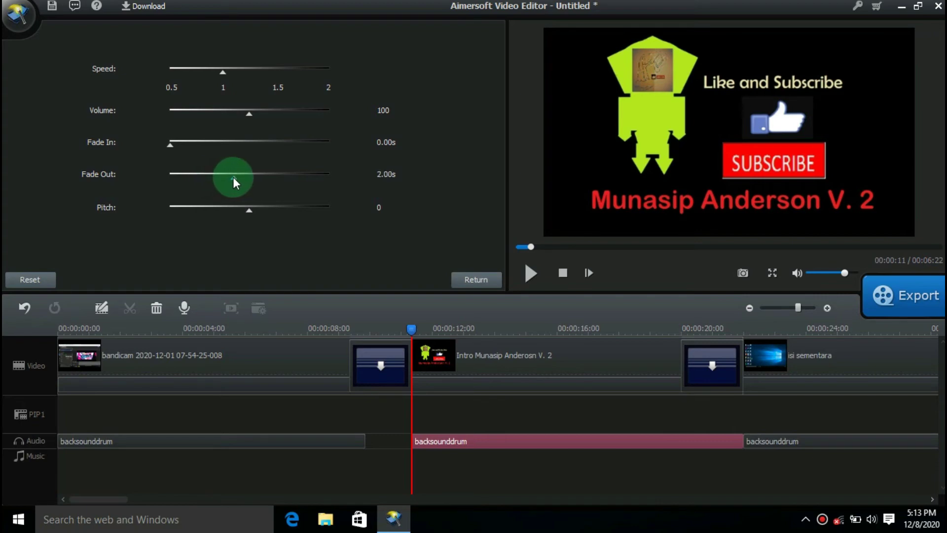
left_click(465, 278)
Split the first backsounddrum segment where the first transition begins and delete the part that overlaps the transition.
left_click(401, 365)
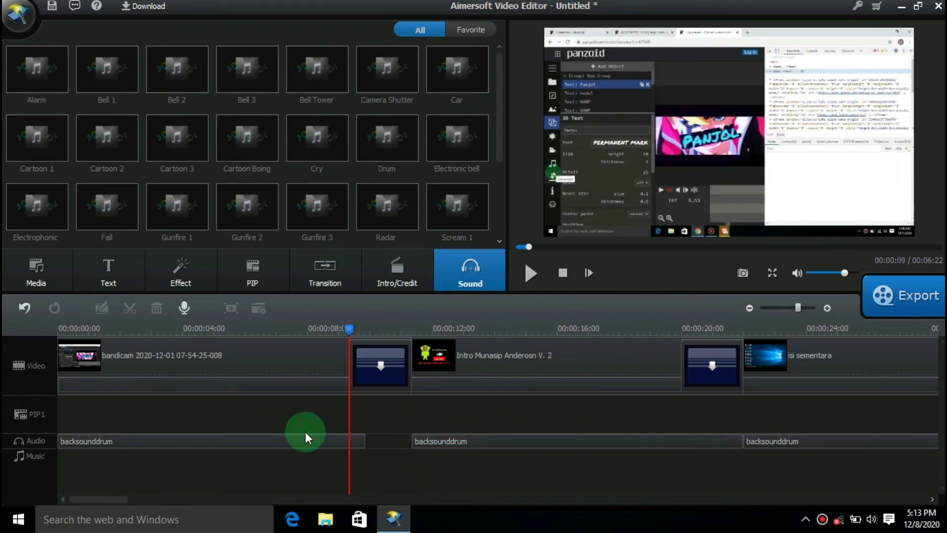
left_click(305, 434)
left_click(136, 316)
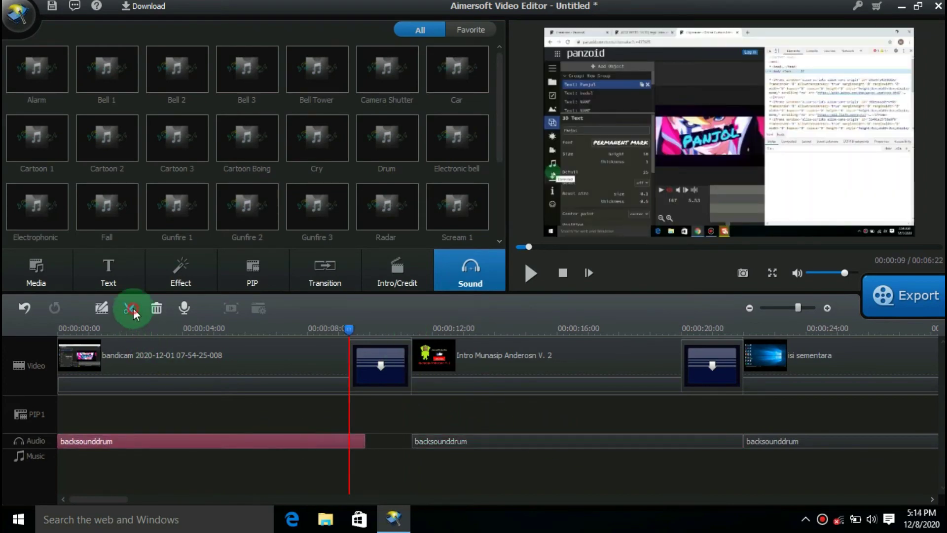
left_click(156, 316)
Trim the intro clip's backsounddrum segment so it ends where the second transition begins, at about 0:20.
left_click_drag(349, 335, 682, 360)
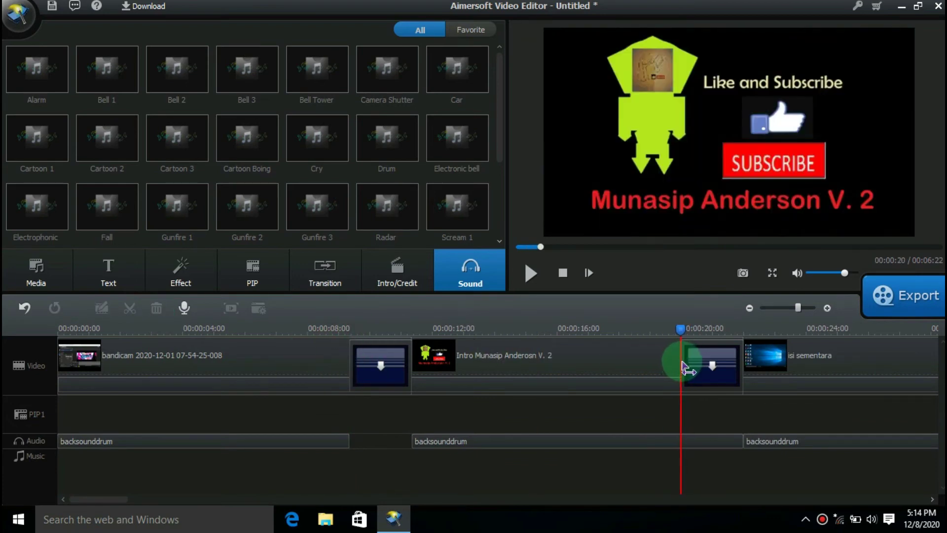
left_click(681, 440)
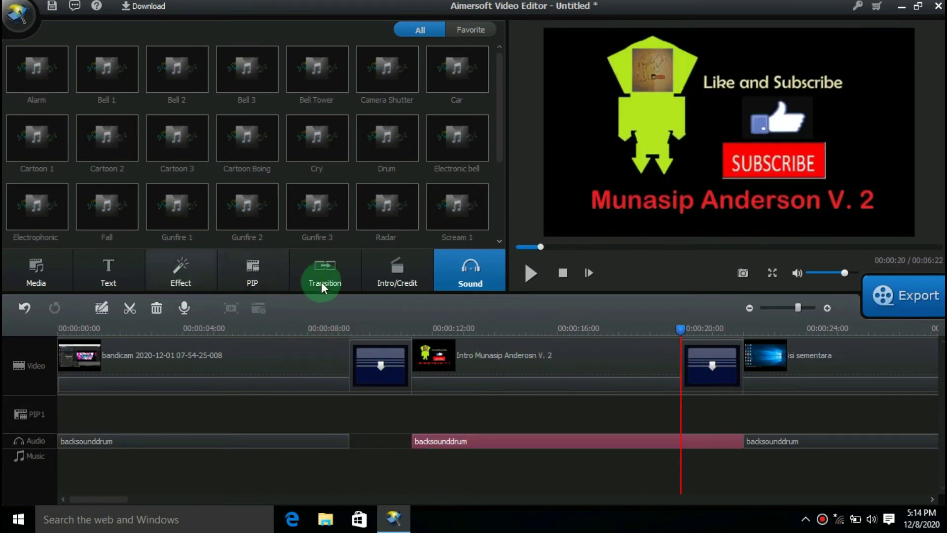
left_click(159, 311)
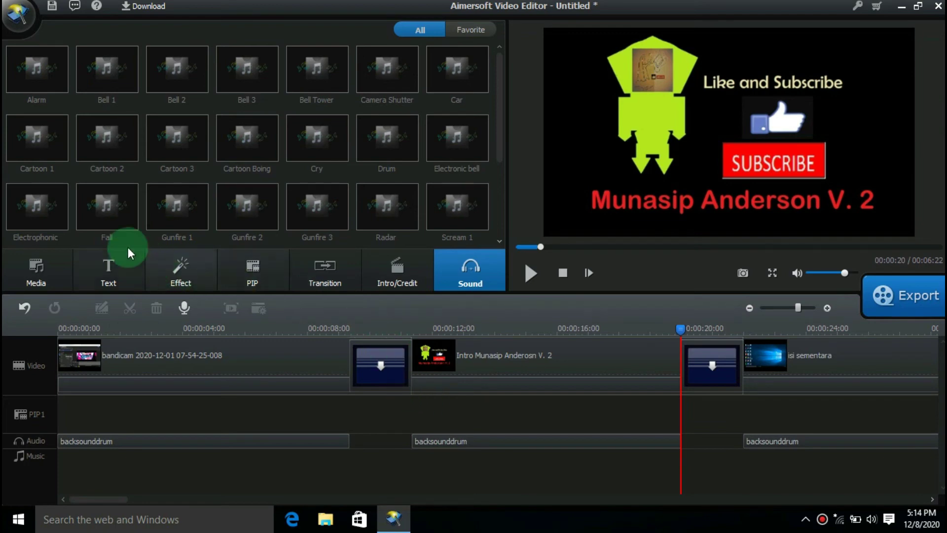
Add the Cry sound effect under the second transition, starting at about 0:20.
left_click(112, 222)
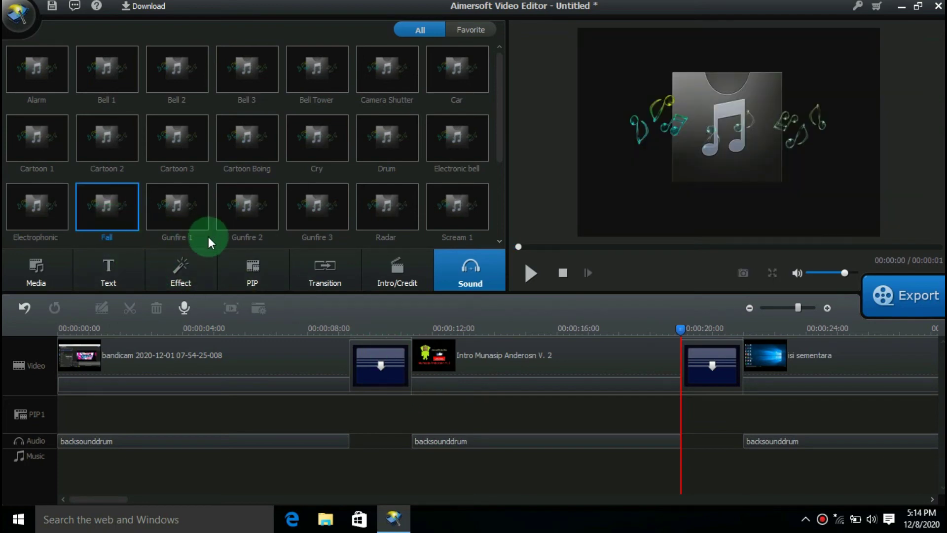
left_click(164, 208)
left_click(304, 147)
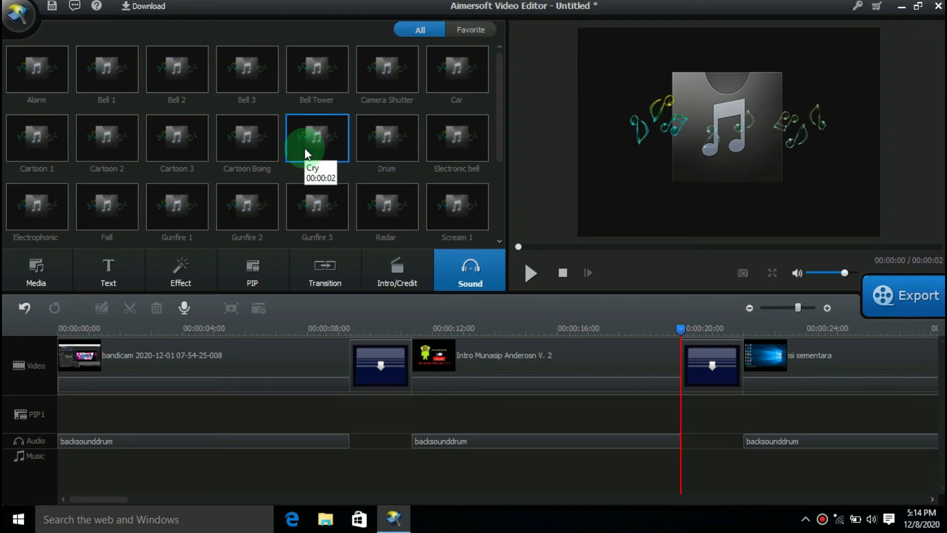
right_click(304, 147)
left_click(318, 155)
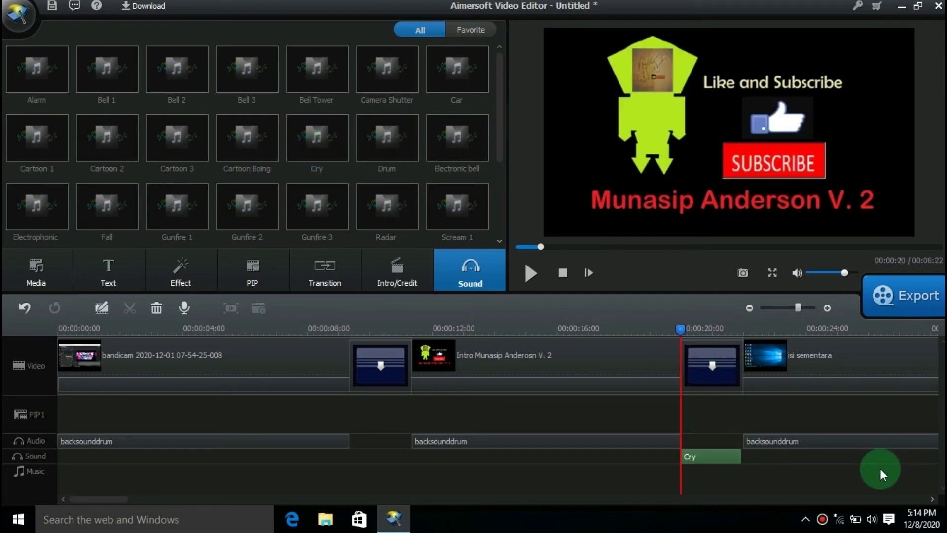
Preview the Cry sound under the second transition and set its fade-out to 0.52 s.
left_click(541, 280)
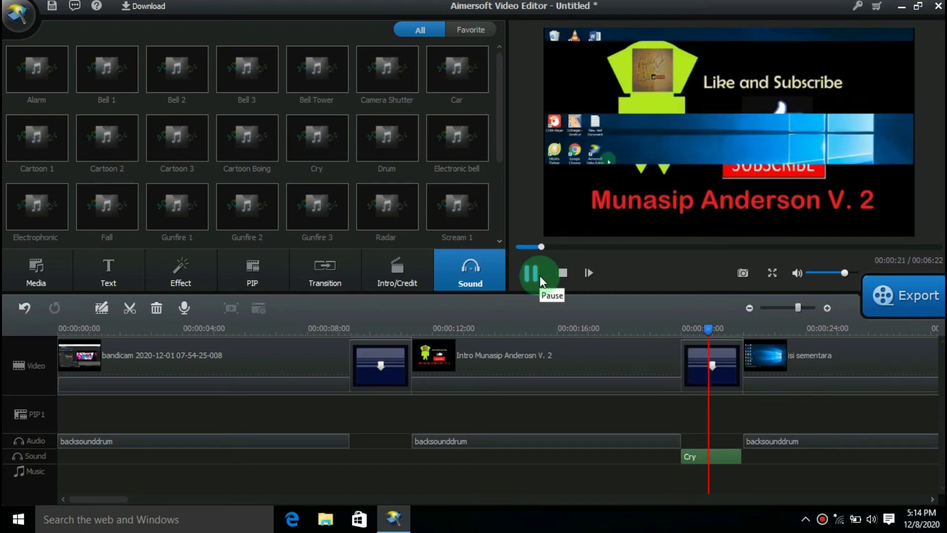
left_click(716, 450)
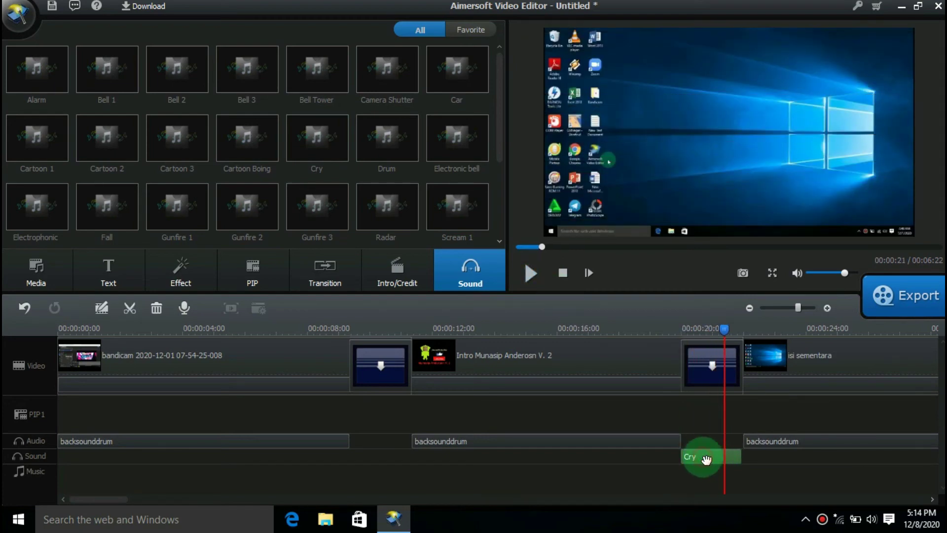
right_click(704, 455)
left_click(740, 412)
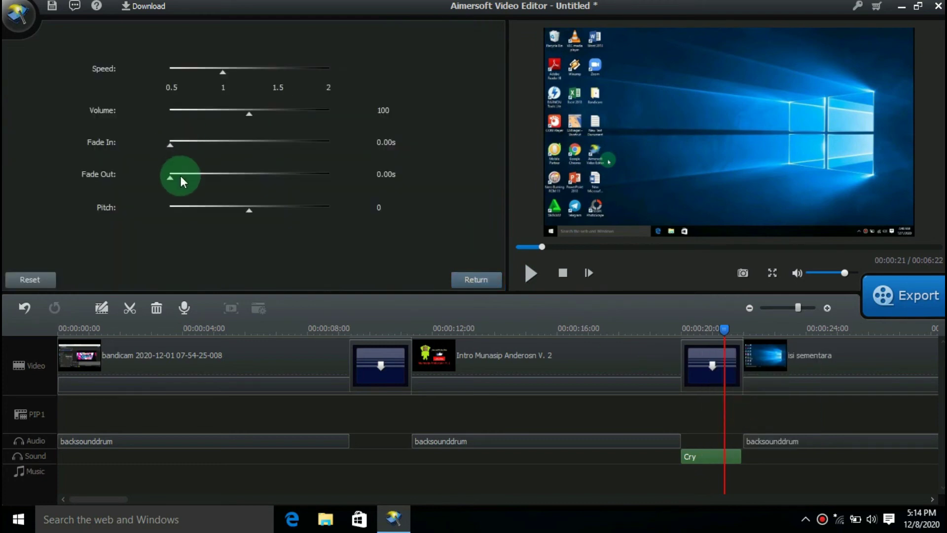
left_click_drag(170, 179, 207, 178)
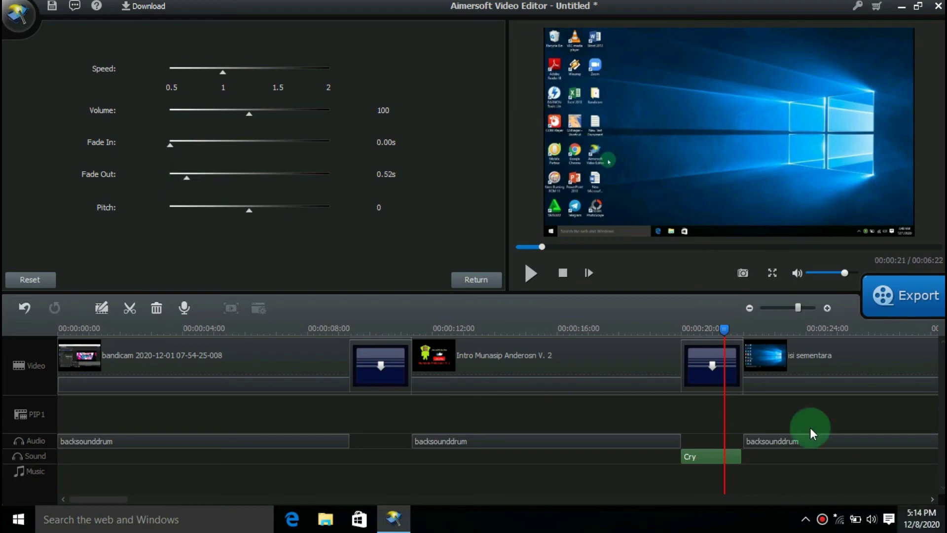
Copy the Cry sound and paste it under the first transition, starting at about 0:10.
right_click(707, 450)
left_click(709, 455)
right_click(709, 454)
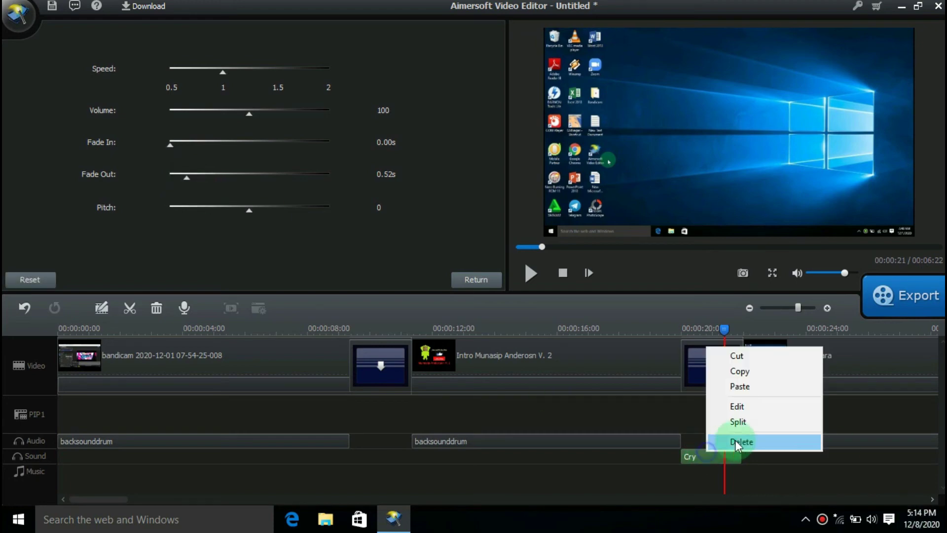
left_click(753, 373)
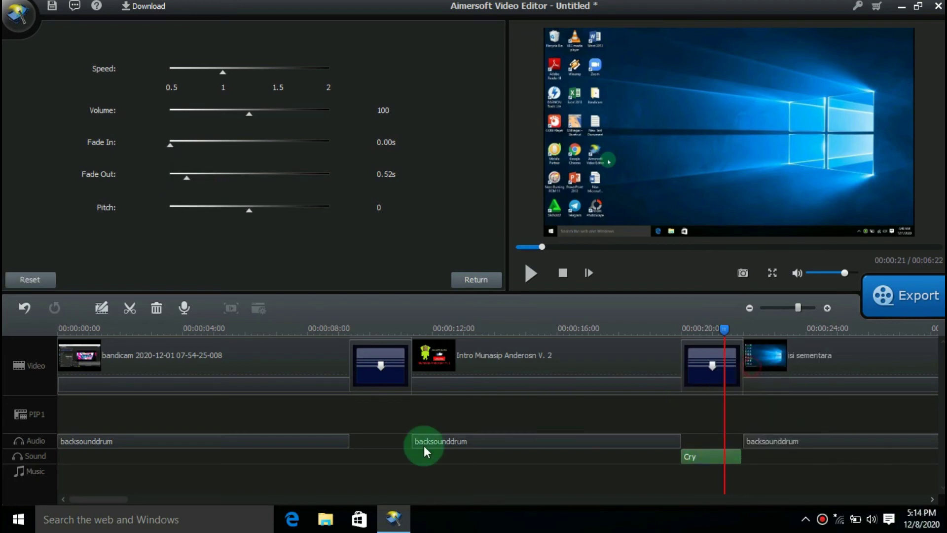
left_click(349, 387)
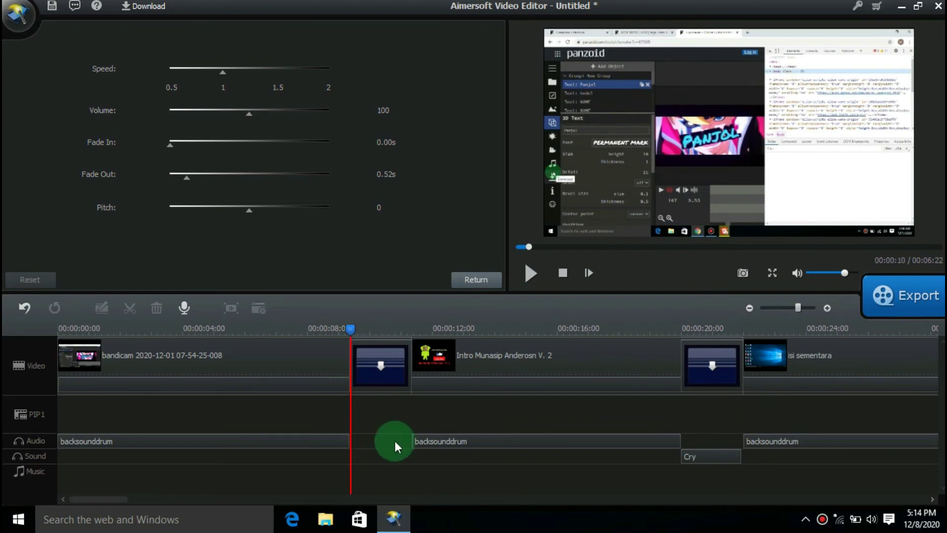
right_click(375, 441)
left_click(448, 376)
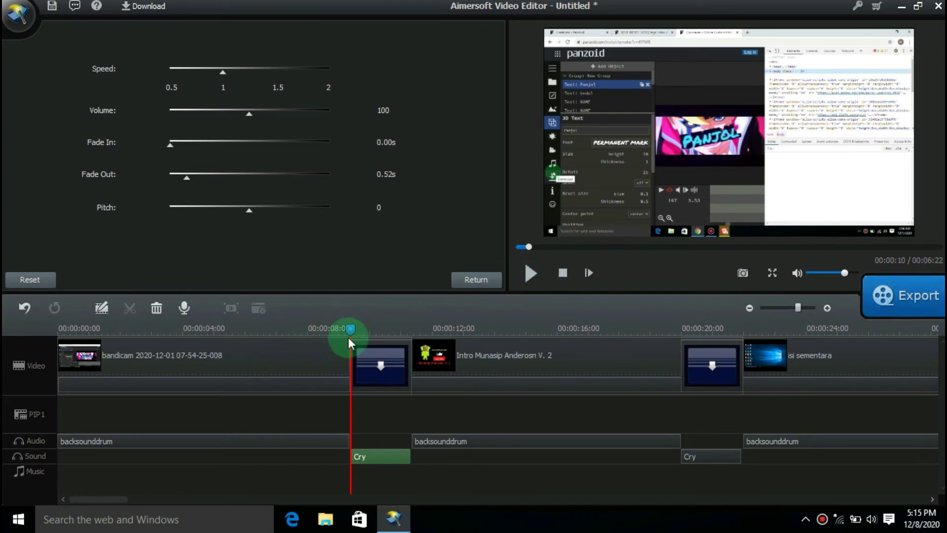
Try to apply the SENSOR image from the media library as picture-in-picture over the intro clip at 0:16.
left_click_drag(356, 332, 567, 329)
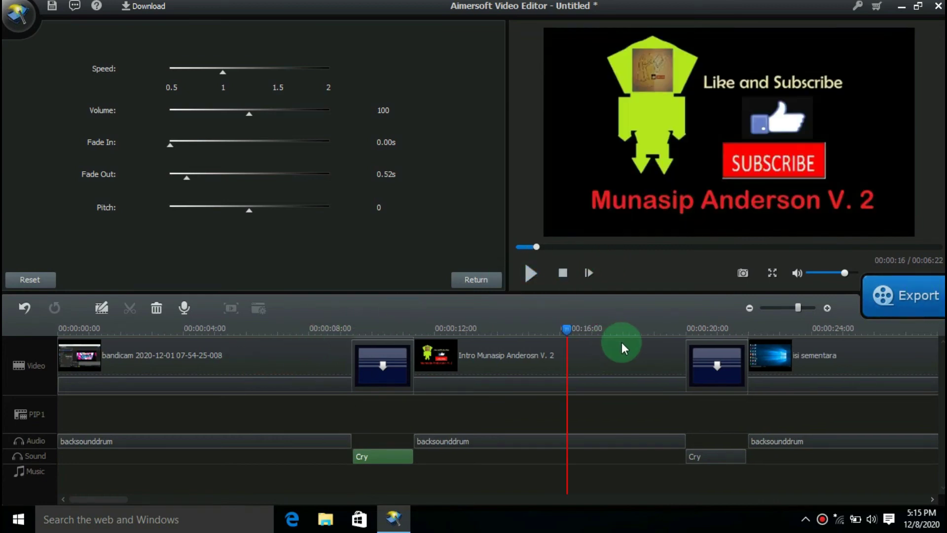
scroll(543, 331, "down", 1)
scroll(543, 330, "down", 3)
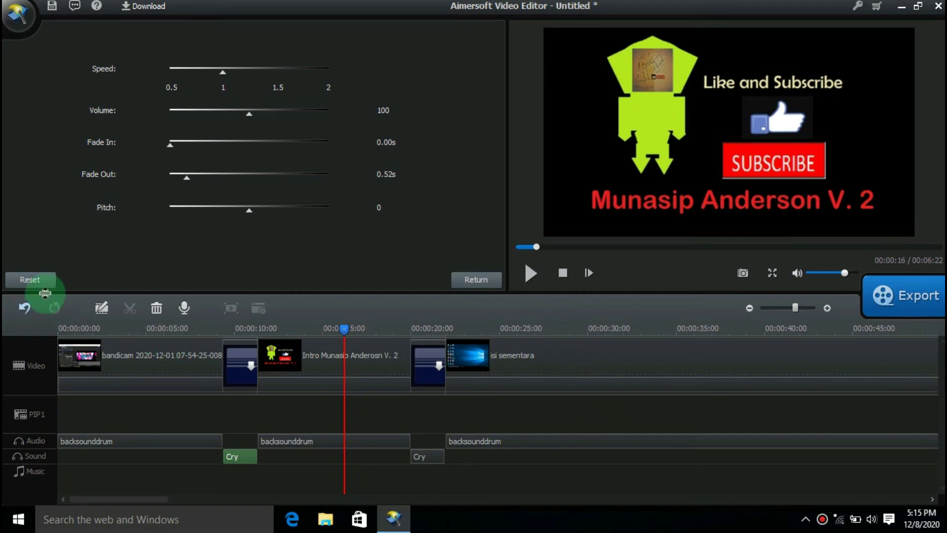
left_click(458, 276)
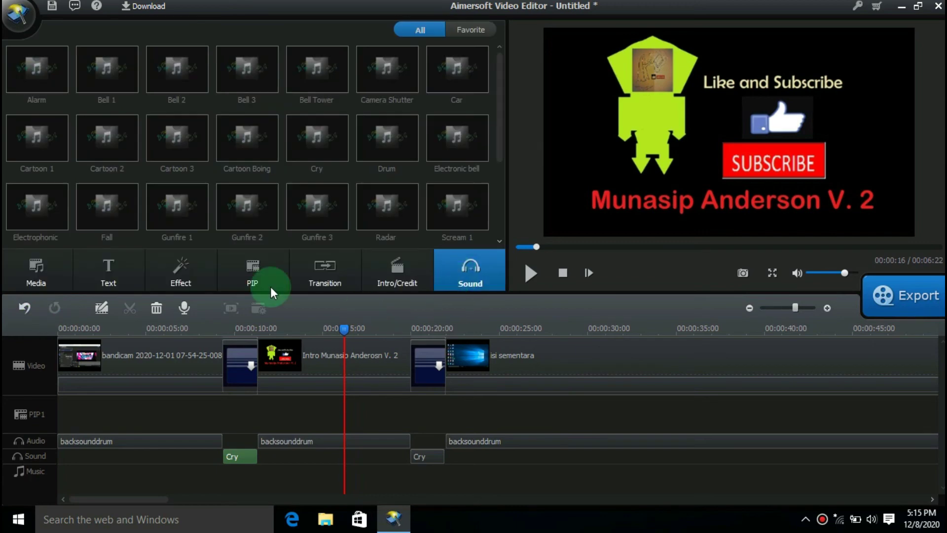
left_click(233, 282)
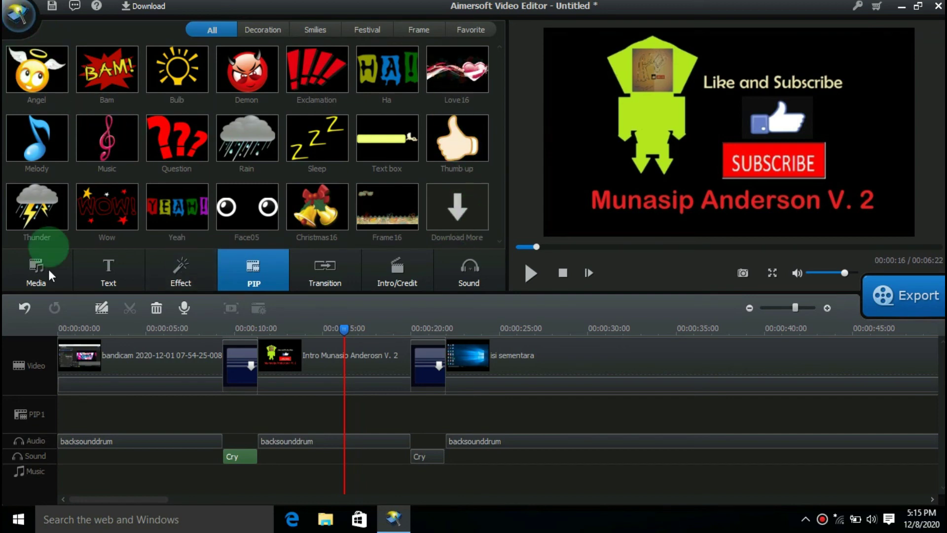
left_click(34, 270)
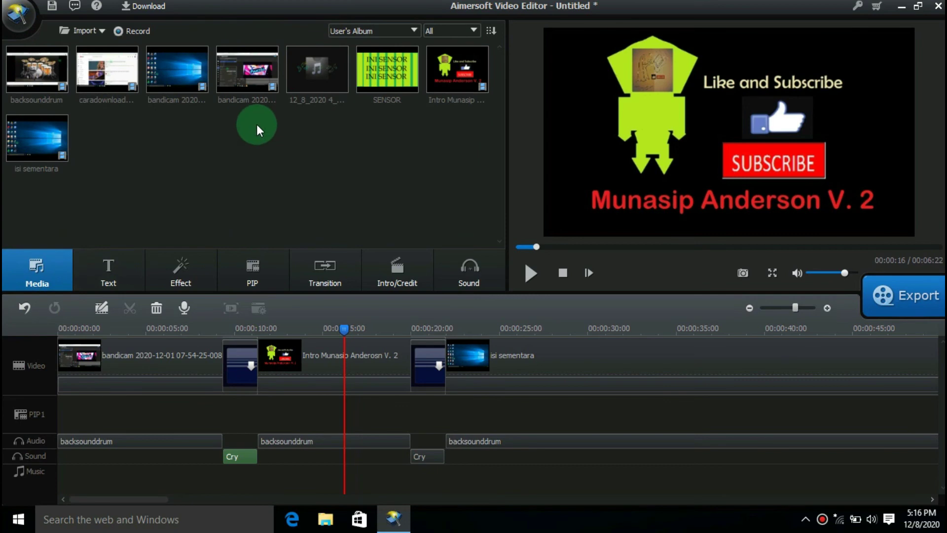
left_click(399, 87)
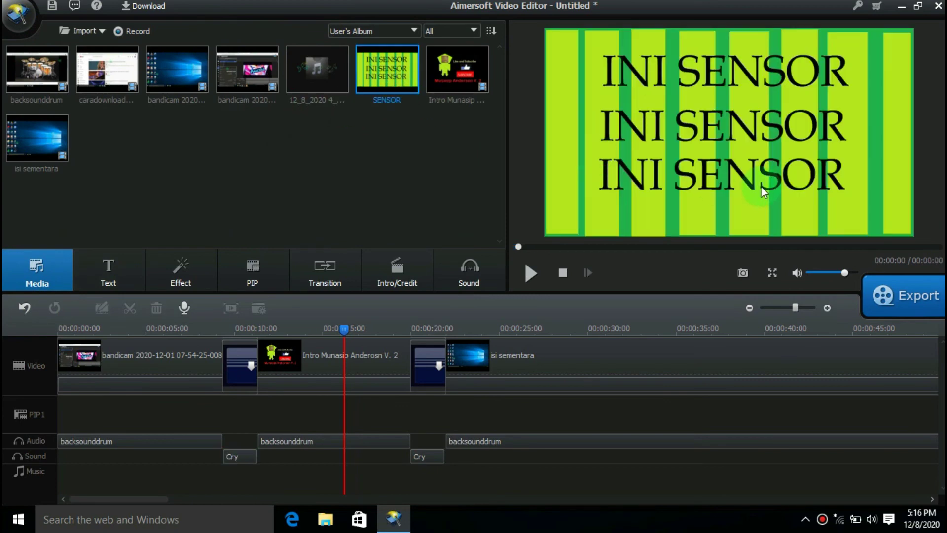
right_click(371, 69)
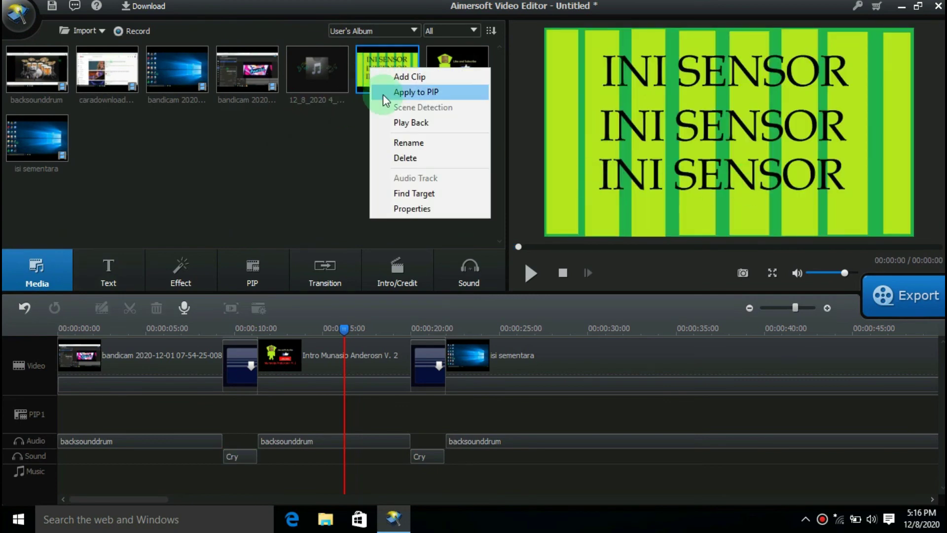
left_click(437, 93)
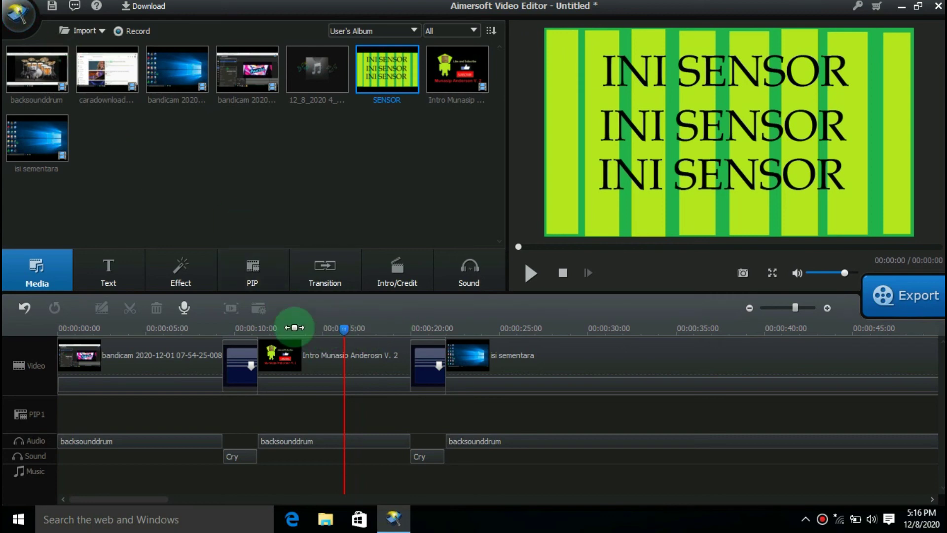
Add the Particle 1 effect over the beginning of the intro clip.
left_click(194, 279)
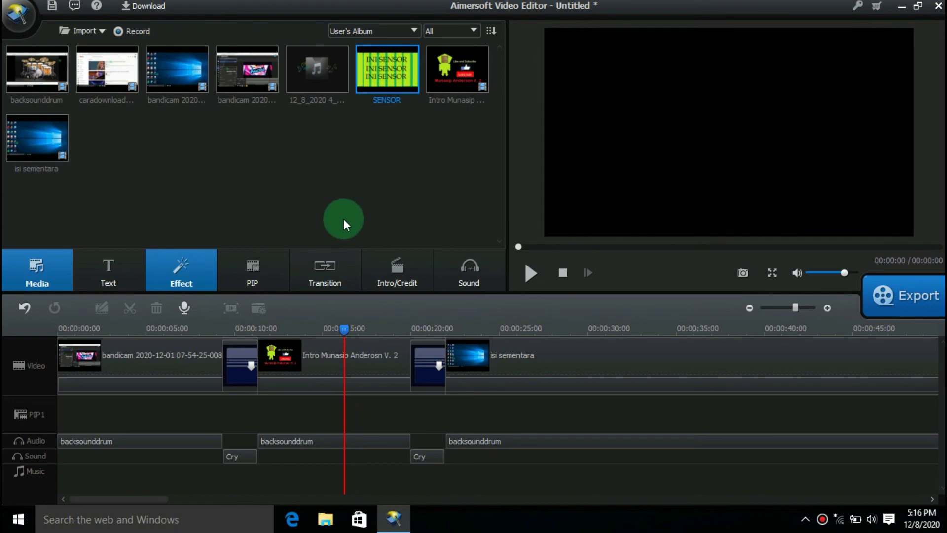
left_click(209, 261)
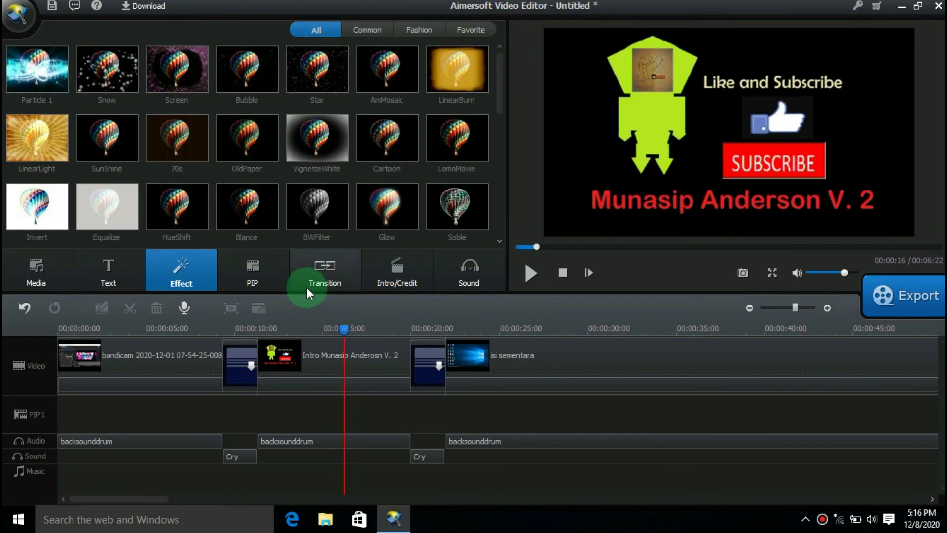
left_click_drag(98, 128, 348, 349)
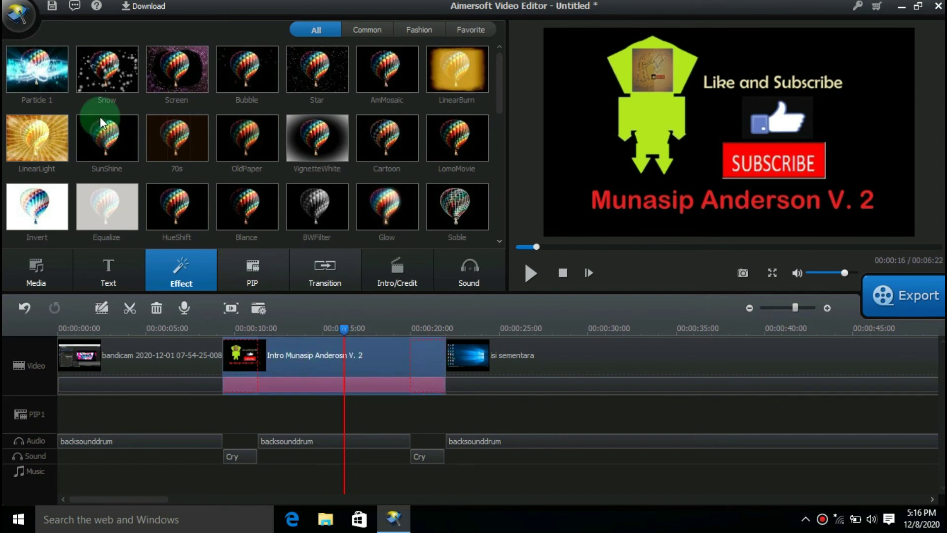
left_click_drag(159, 97, 370, 402)
Preview the Particle 1 effect over the intro clip and delete it from the timeline.
left_click(537, 275)
left_click(533, 273)
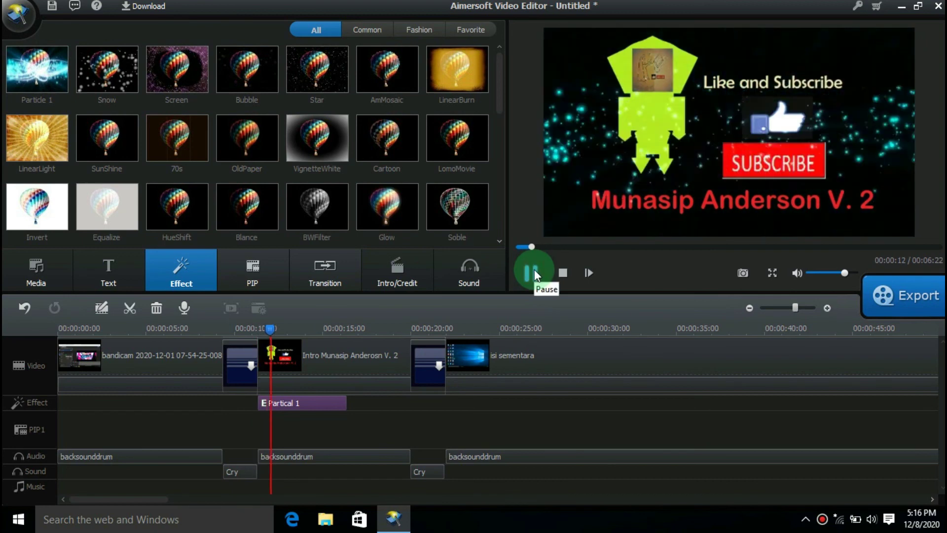
left_click(534, 270)
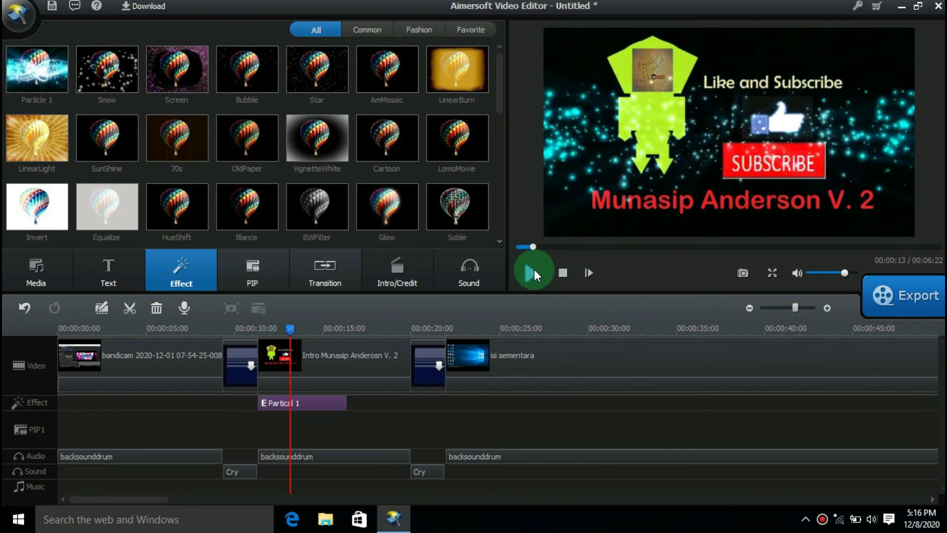
right_click(334, 402)
left_click(380, 398)
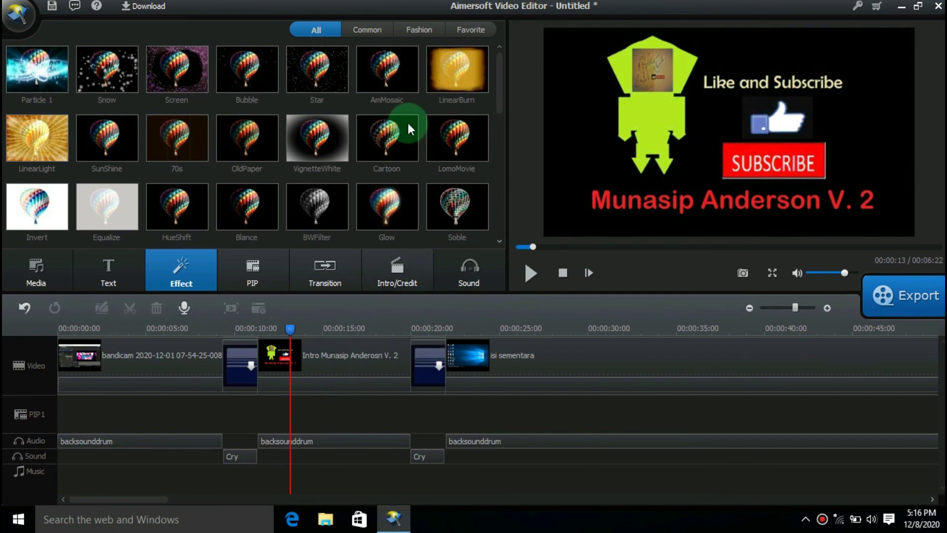
Browse the text styles and select the second Thought Bubble preset and the Pixie Dust preset to examine them.
left_click(124, 262)
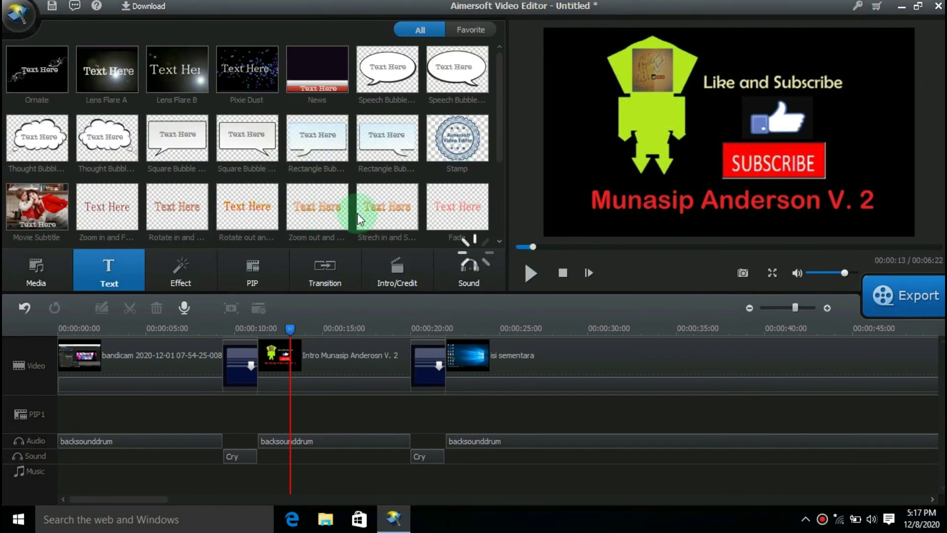
left_click(91, 144)
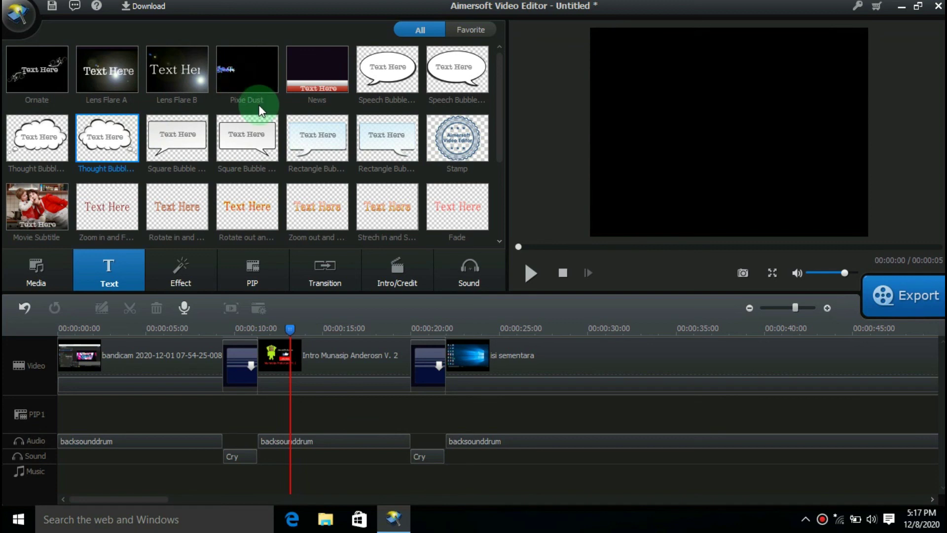
left_click(271, 70)
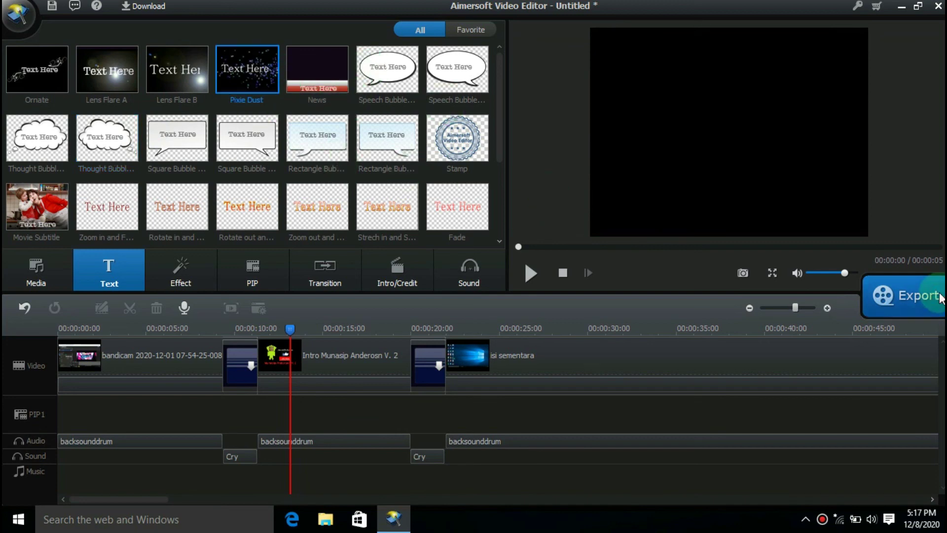
Open the export settings with the advanced options expanded and review the video bit rate, resolution, audio sample rate and audio bit rate choices.
left_click(907, 295)
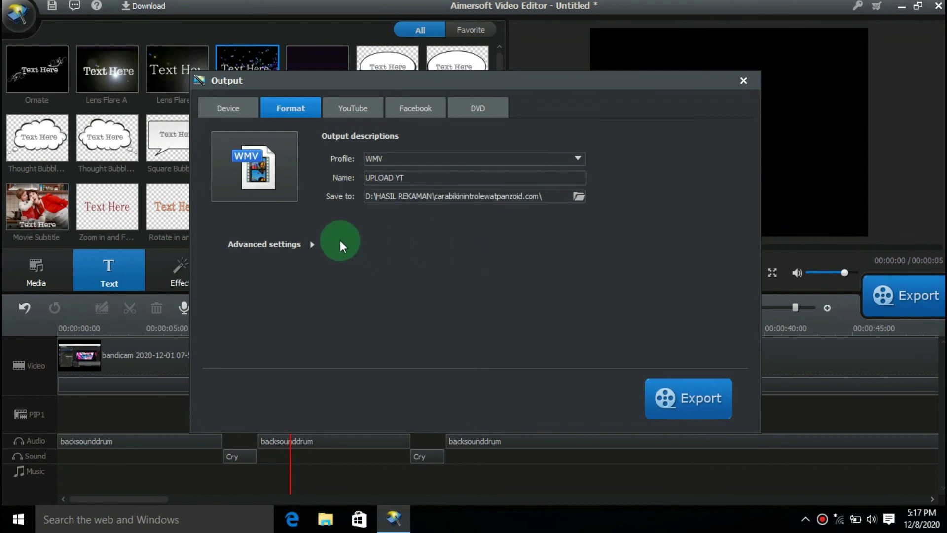
left_click(313, 244)
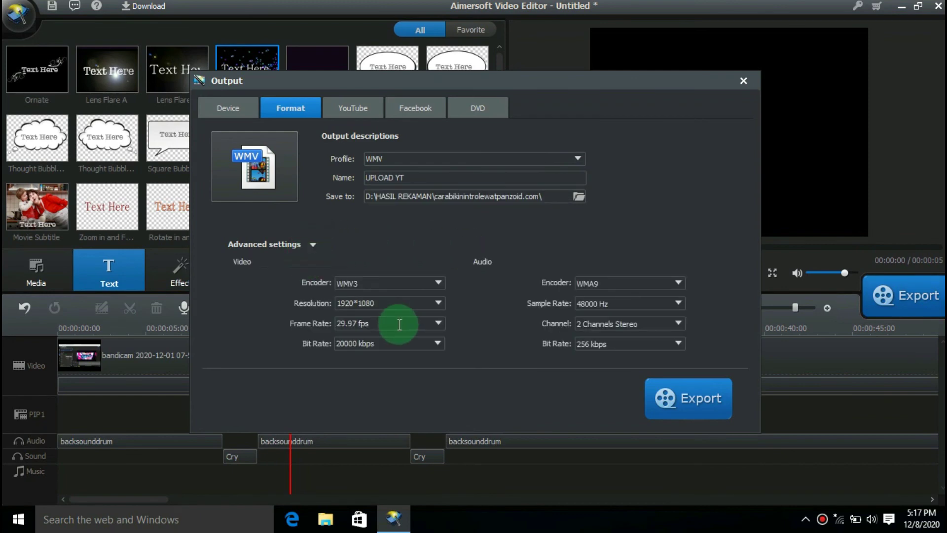
left_click(436, 343)
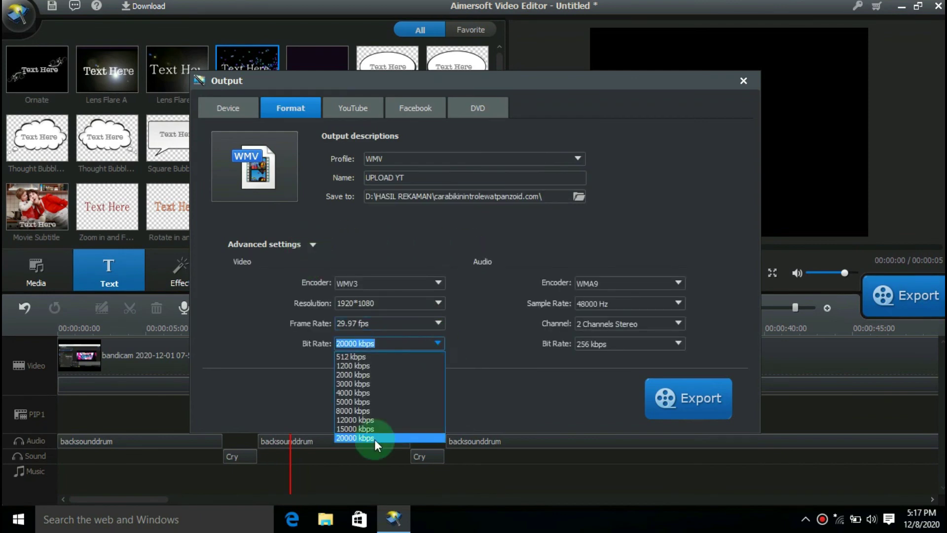
left_click(514, 351)
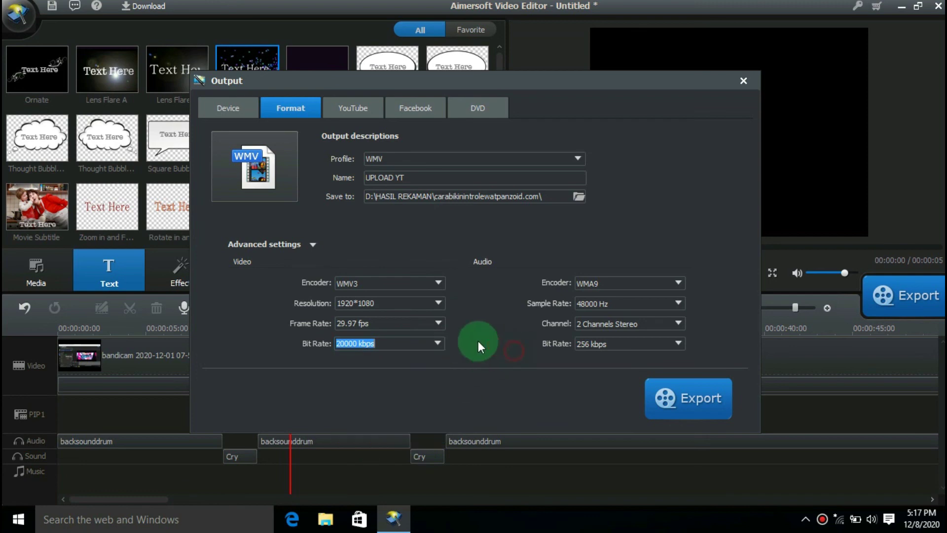
left_click(437, 303)
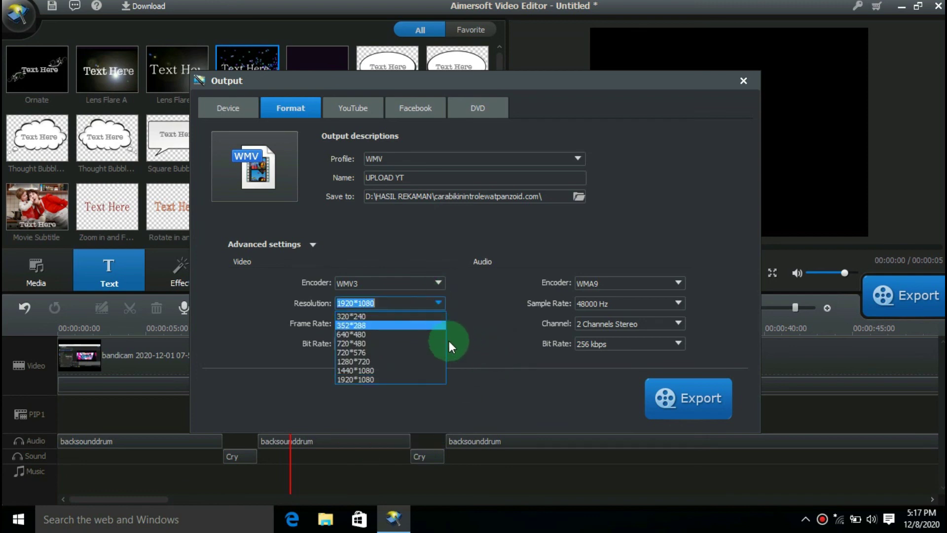
left_click(492, 366)
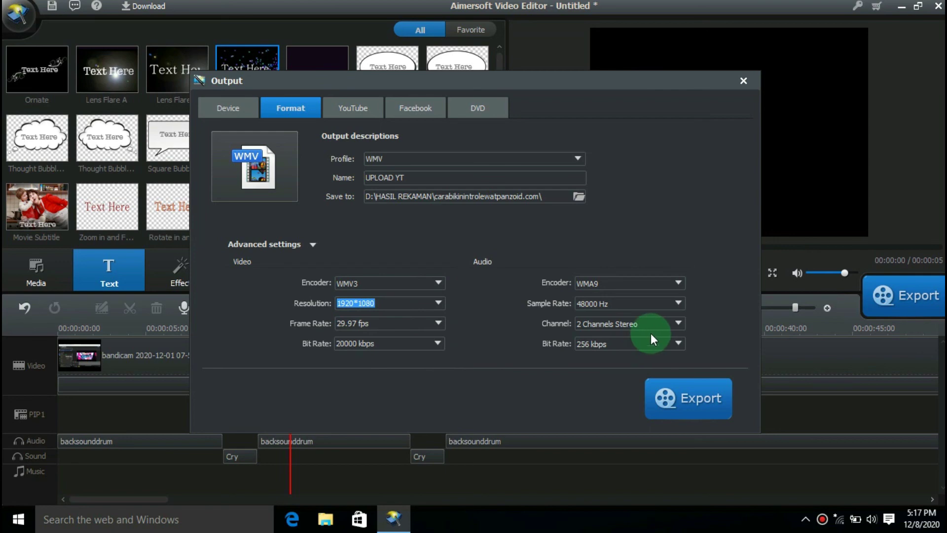
left_click(676, 308)
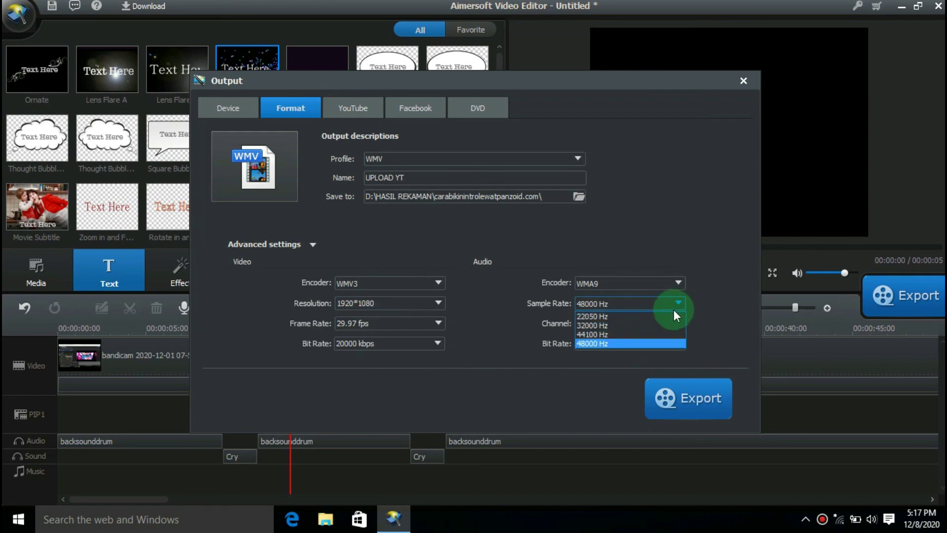
left_click(582, 354)
left_click(670, 344)
left_click(668, 343)
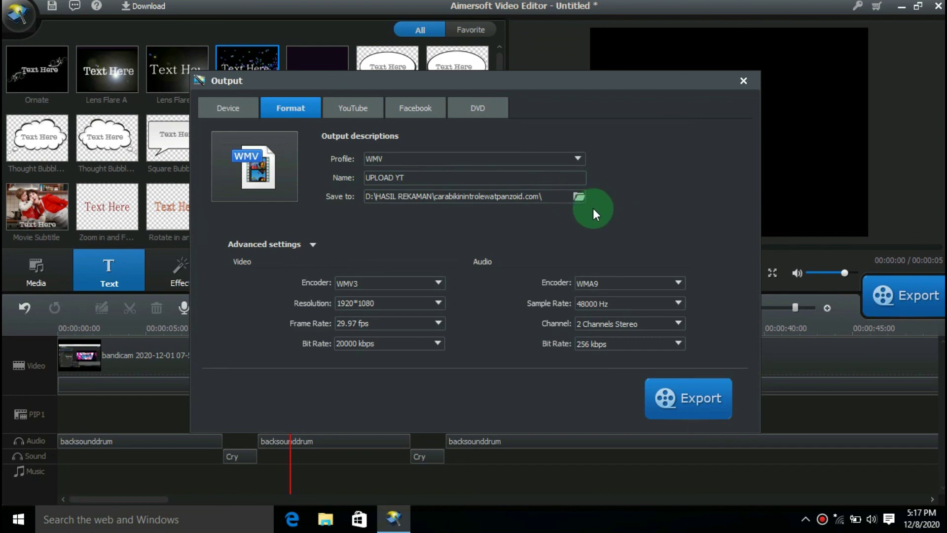
Export the movie in WMV format under the name UPLOAD YT 55.
left_click(666, 400)
left_click(492, 276)
left_click(721, 384)
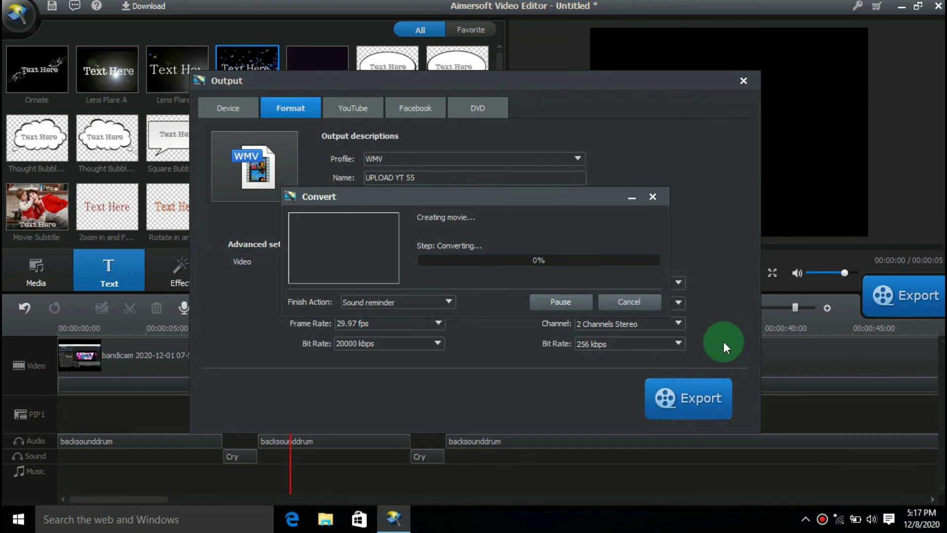